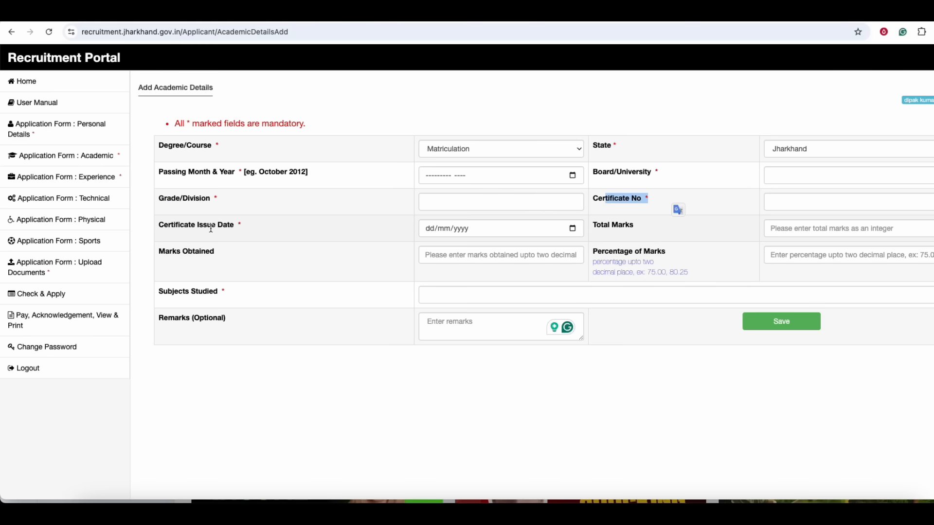
Step: Save the Matriculation record with its marks details in the academic details form
{"action": "left_click_drag", "start_coordinate": [615, 226], "coordinate": [631, 227]}
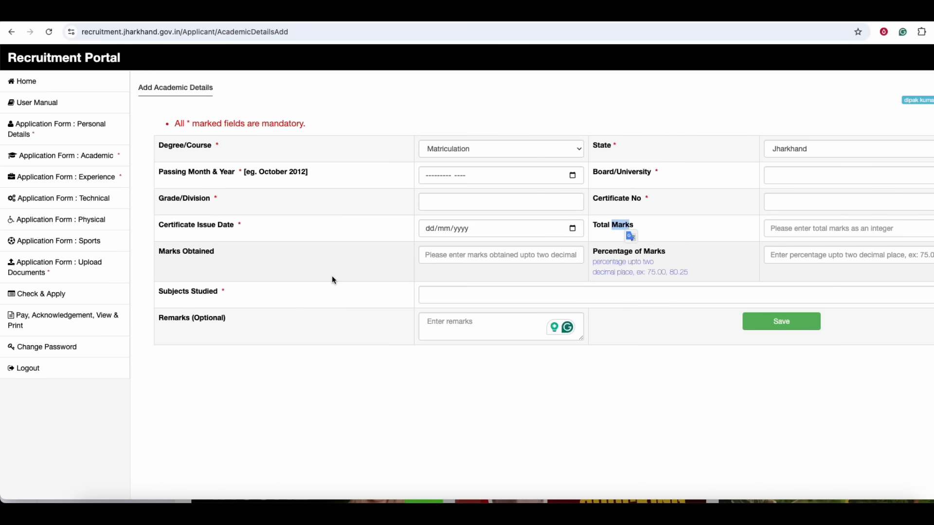
{"action": "left_click", "coordinate": [775, 323]}
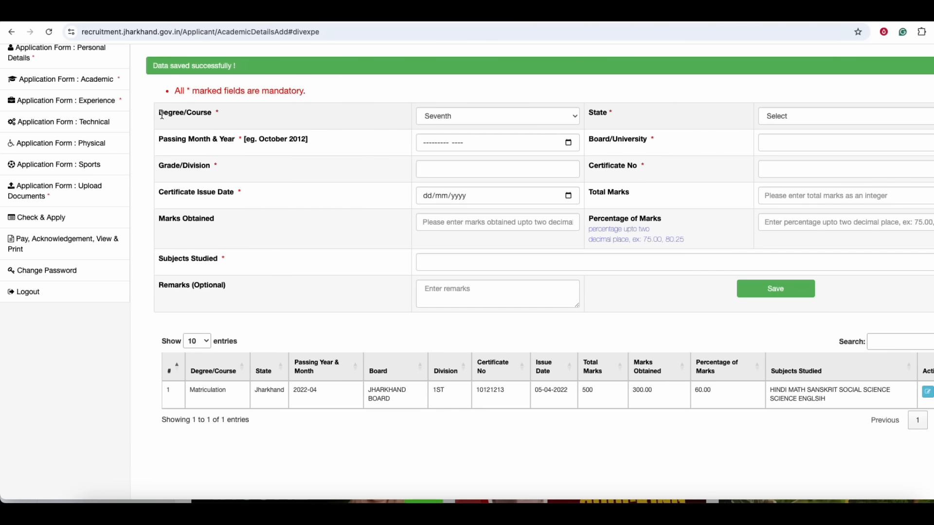
Step: Choose Intermediate as the degree for another academic record and review the other available degree options
{"action": "left_click", "coordinate": [438, 118]}
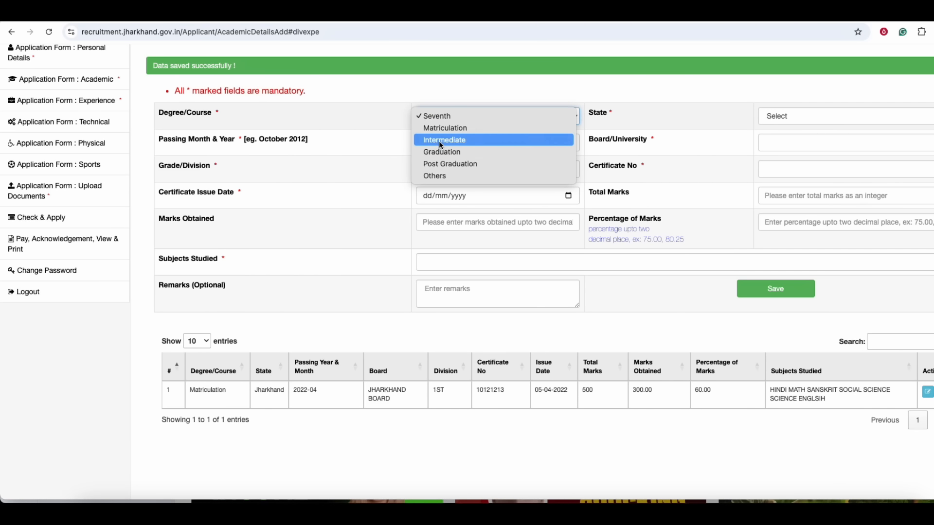
{"action": "left_click", "coordinate": [441, 141]}
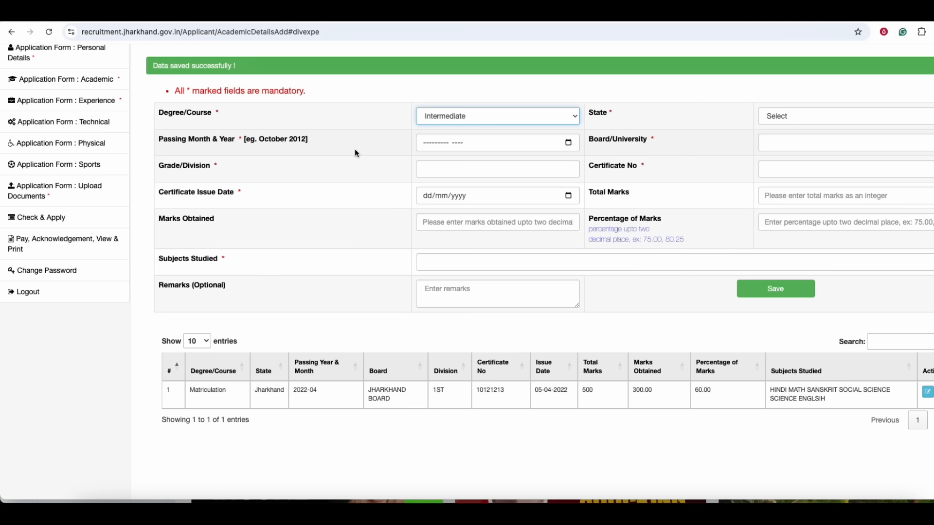
{"action": "left_click", "coordinate": [498, 118]}
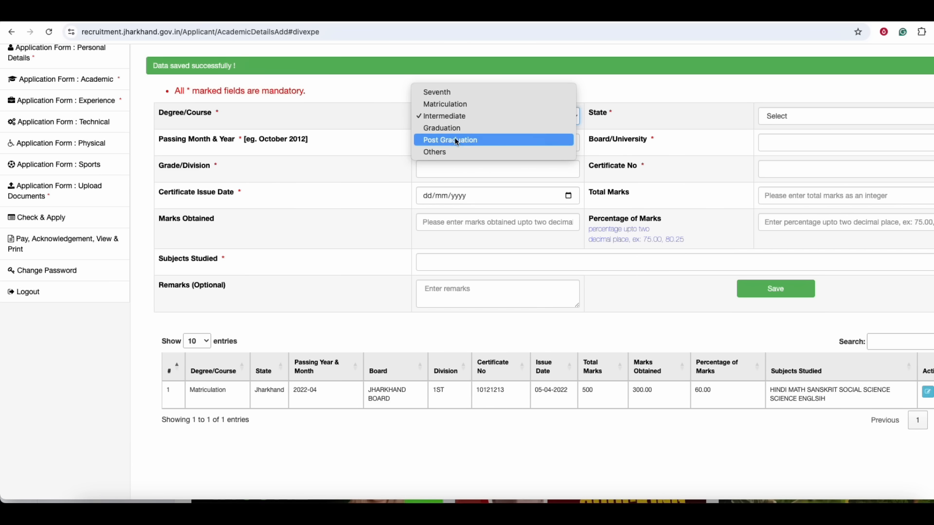
{"action": "left_click", "coordinate": [349, 147]}
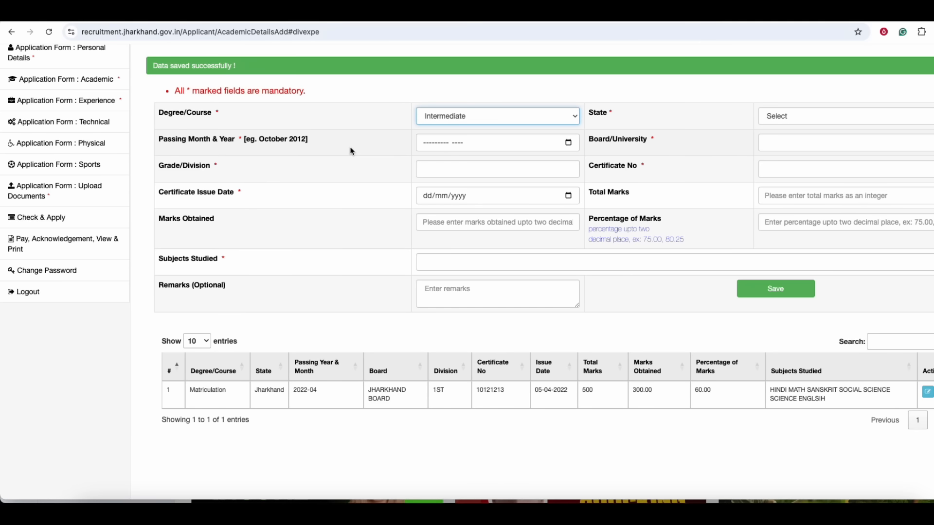
{"action": "scroll", "coordinate": [355, 161], "scroll_direction": "up", "scroll_amount": 1}
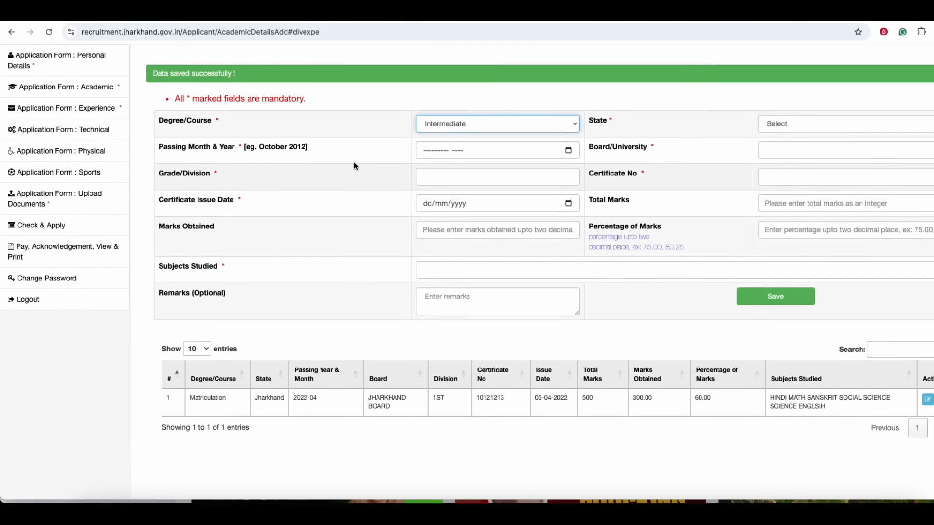
Step: Look through the fields of the Experience and Technical Skill sections of the application form
{"action": "left_click", "coordinate": [77, 108]}
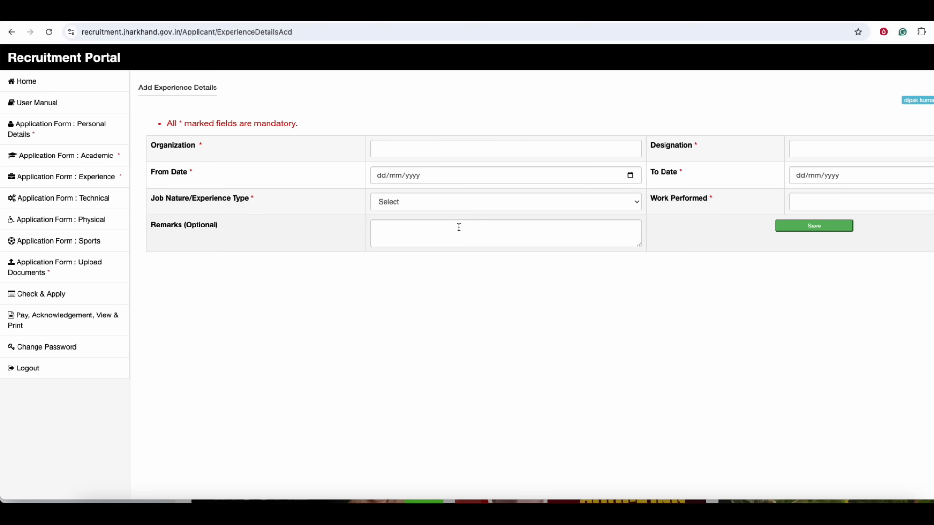
{"action": "left_click", "coordinate": [72, 197]}
{"action": "left_click", "coordinate": [293, 133]}
{"action": "left_click", "coordinate": [541, 138]}
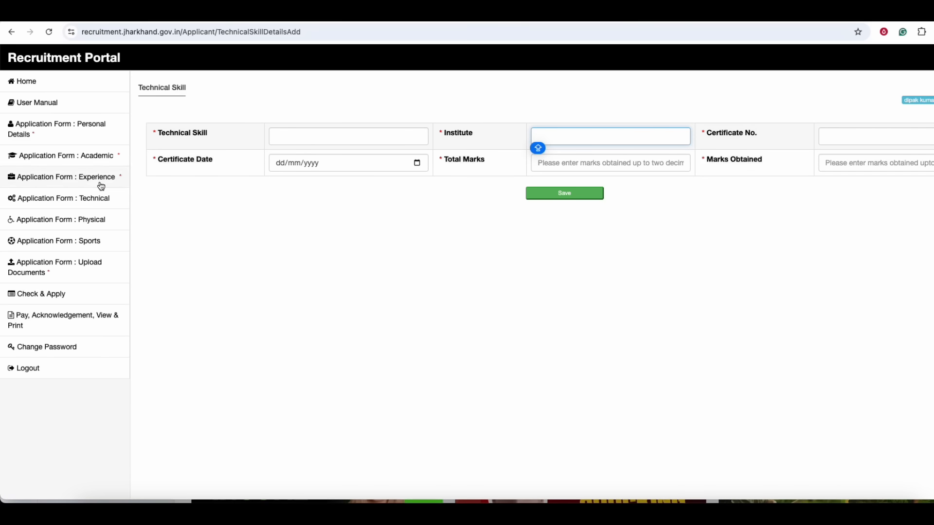
Step: In the physical details, set physically handicapped to No, height to 170 cm and chest width to 80 cm
{"action": "left_click", "coordinate": [83, 219]}
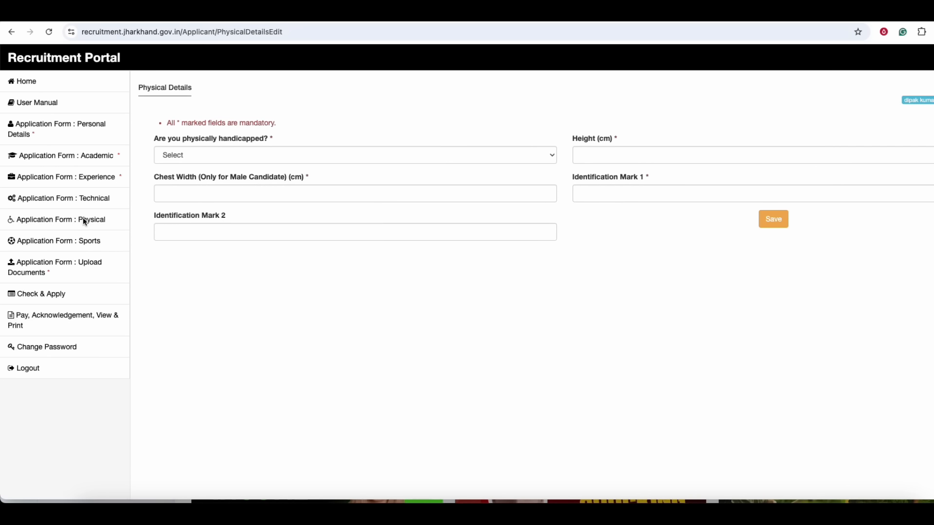
{"action": "left_click", "coordinate": [187, 160]}
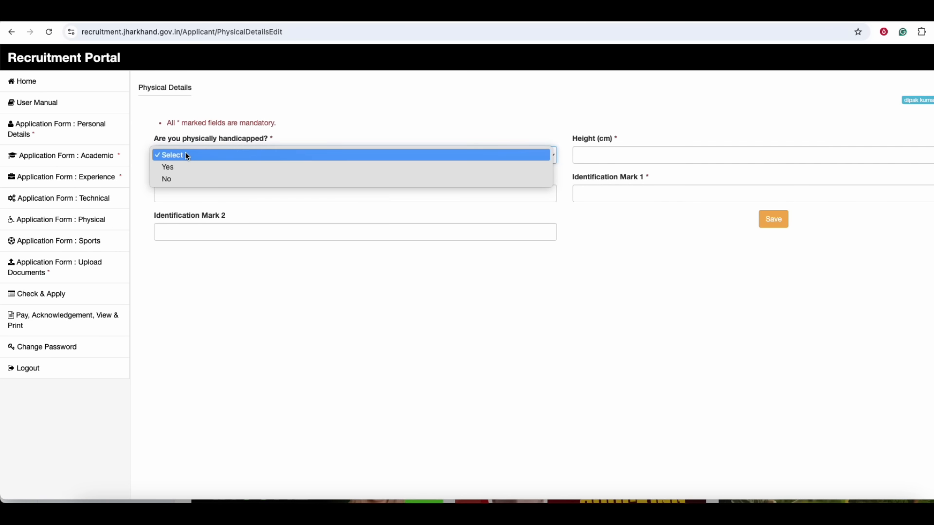
{"action": "left_click", "coordinate": [174, 179]}
{"action": "left_click", "coordinate": [587, 158]}
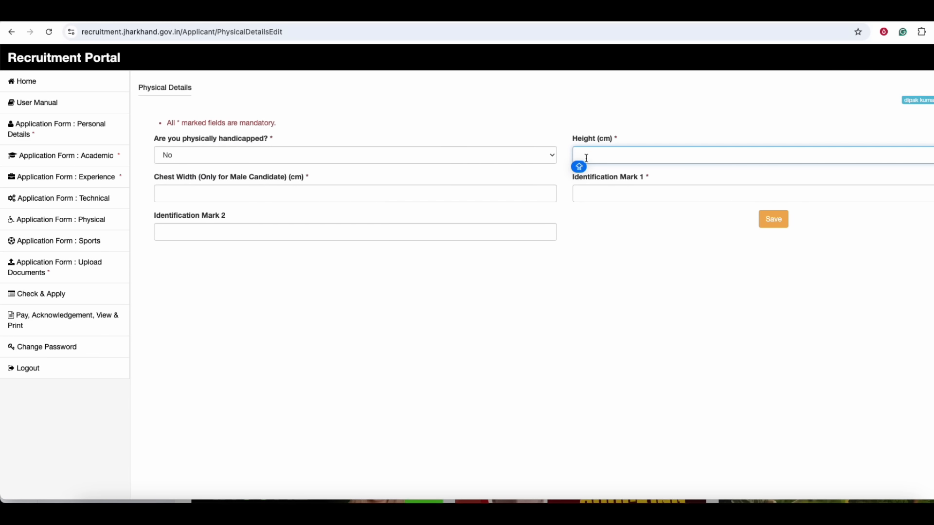
{"action": "type", "text": "170"}
{"action": "left_click", "coordinate": [249, 199]}
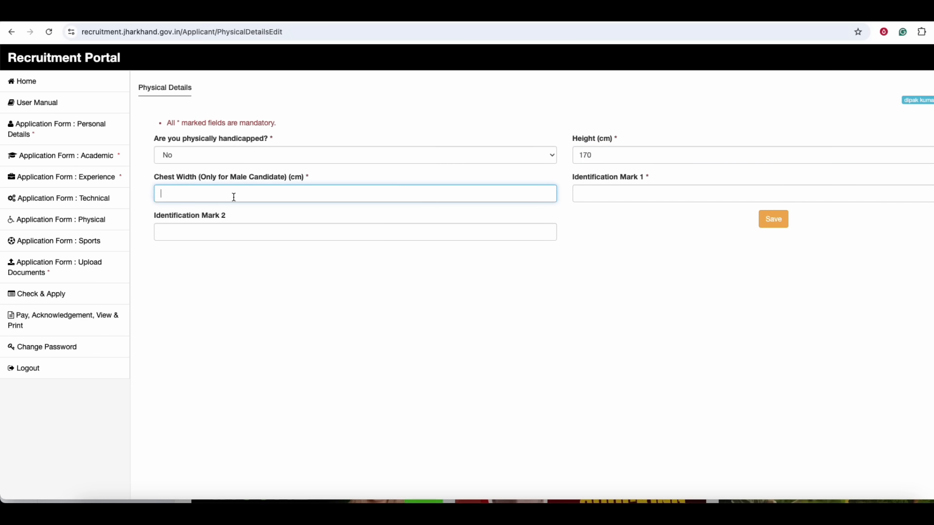
{"action": "type", "text": "80"}
{"action": "left_click_drag", "start_coordinate": [237, 177], "coordinate": [285, 178]}
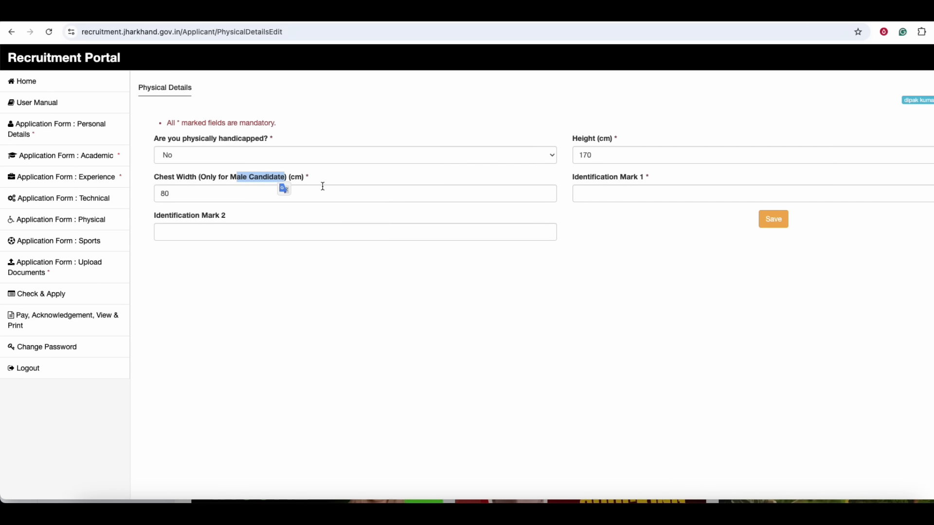
Step: Enter "A MOLE ON FORHAED" as Identification Mark 1 and save the physical details
{"action": "left_click", "coordinate": [590, 194]}
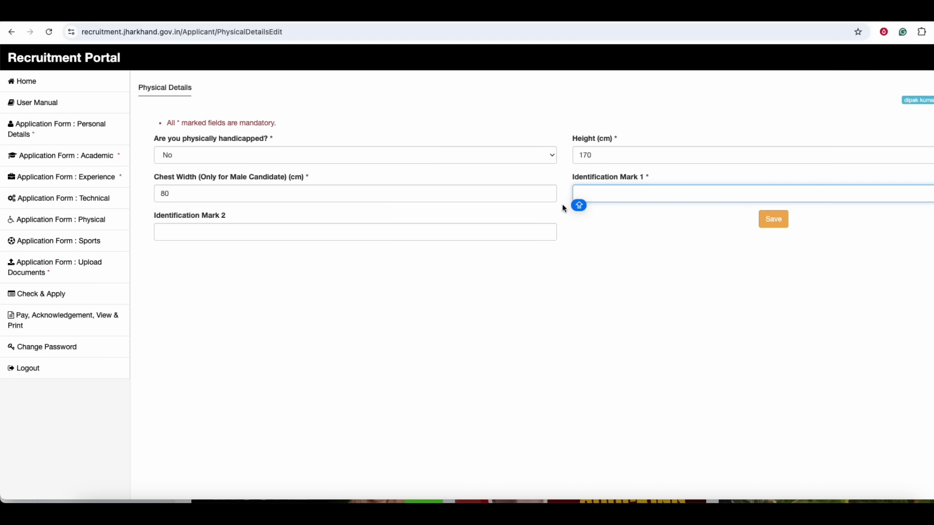
{"action": "type", "text": "A MOLE ON FO"}
{"action": "key", "text": "BackSpace"}
{"action": "key", "text": "BackSpace"}
{"action": "type", "text": "HAED"}
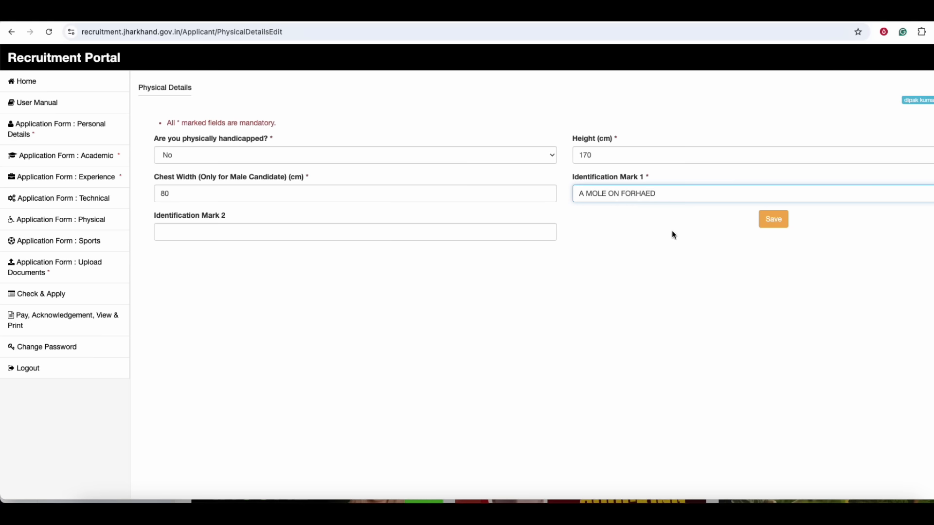
{"action": "left_click", "coordinate": [771, 218]}
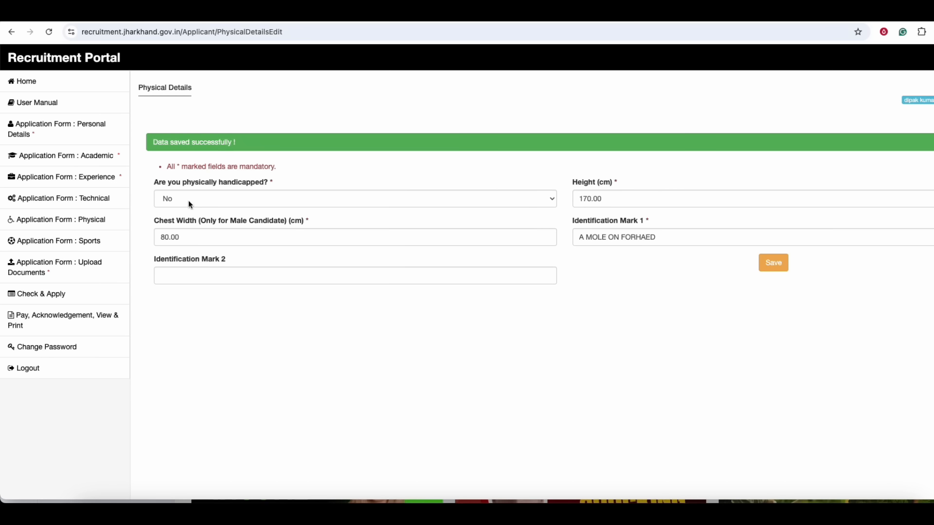
Step: View the Sports details form and the identity proof entry in the document upload section
{"action": "left_click", "coordinate": [79, 240]}
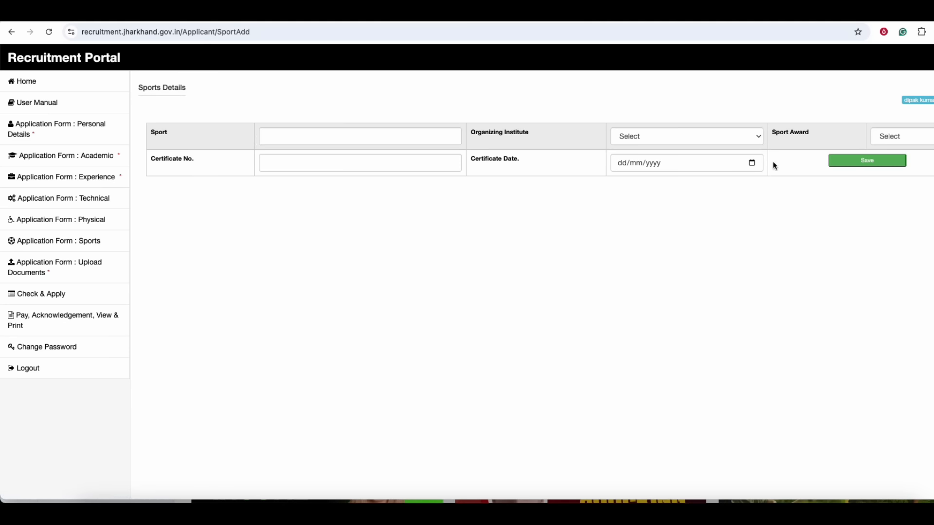
{"action": "left_click", "coordinate": [77, 263]}
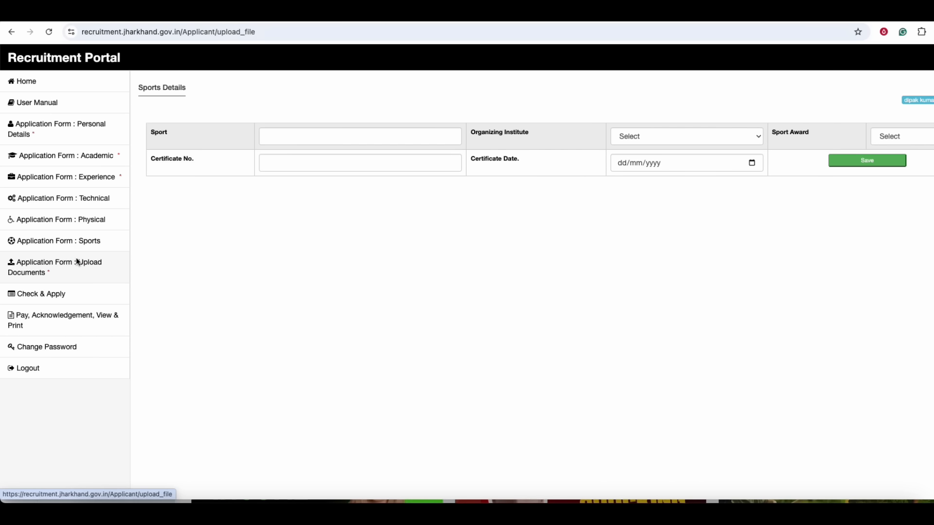
{"action": "scroll", "coordinate": [280, 239], "scroll_direction": "down", "scroll_amount": 1}
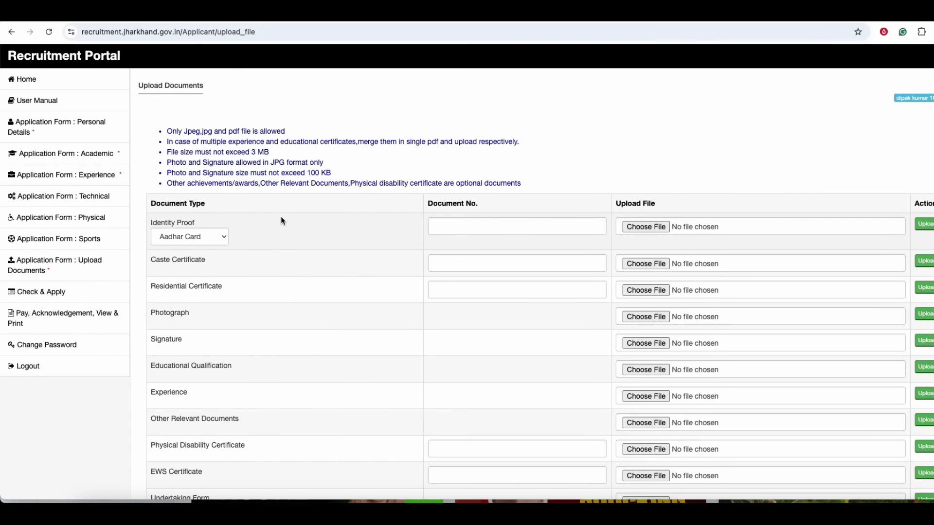
{"action": "scroll", "coordinate": [281, 219], "scroll_direction": "down", "scroll_amount": 2}
{"action": "double_click", "coordinate": [172, 110]}
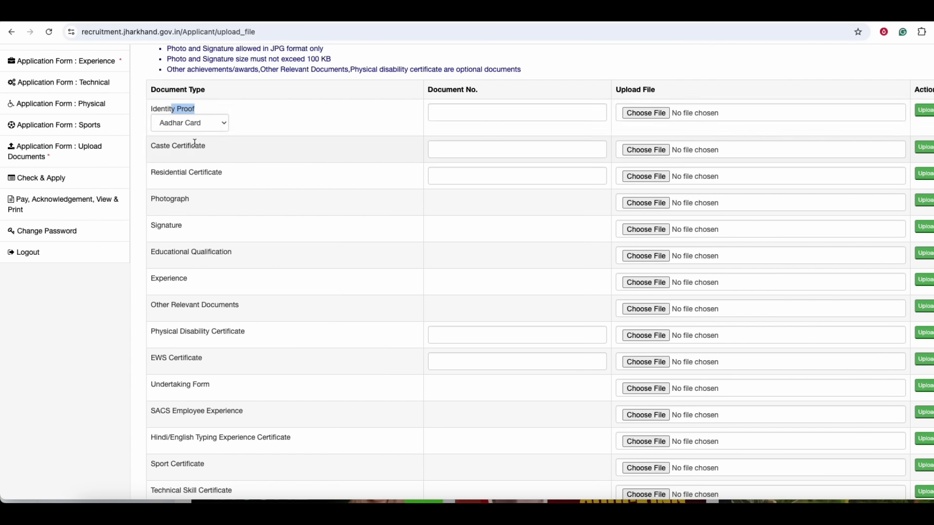
{"action": "left_click", "coordinate": [467, 112]}
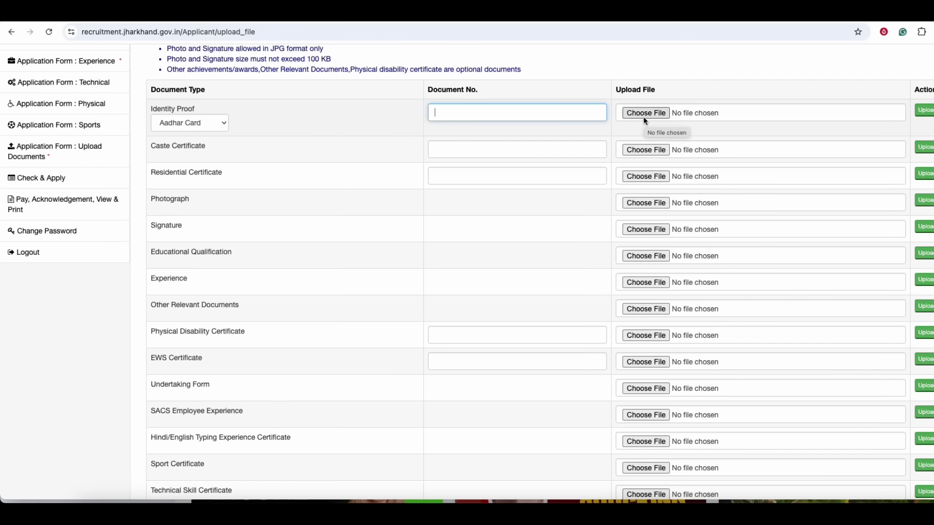
Step: Examine the upload rules for allowed file formats, maximum file size, and photo and signature requirements
{"action": "scroll", "coordinate": [643, 117], "scroll_direction": "up", "scroll_amount": 1}
{"action": "scroll", "coordinate": [766, 148], "scroll_direction": "up", "scroll_amount": 1}
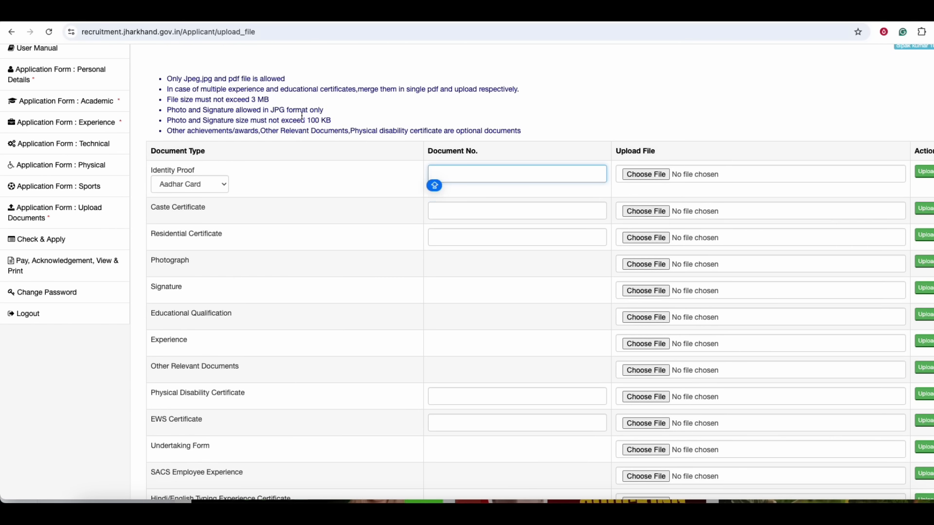
{"action": "double_click", "coordinate": [219, 99]}
{"action": "left_click_drag", "start_coordinate": [227, 101], "coordinate": [289, 110]}
{"action": "left_click", "coordinate": [297, 119]}
{"action": "left_click", "coordinate": [300, 109]}
{"action": "left_click_drag", "start_coordinate": [186, 78], "coordinate": [245, 79]}
{"action": "left_click", "coordinate": [246, 81]}
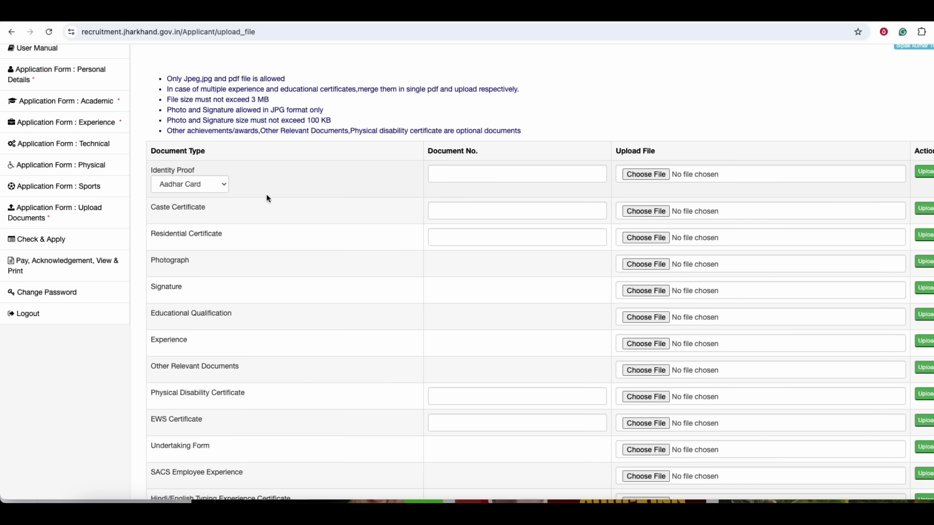
Step: Review the identity, caste, residential, photograph and signature entries along with the photo and signature size limit
{"action": "left_click_drag", "start_coordinate": [161, 168], "coordinate": [208, 171]}
{"action": "left_click_drag", "start_coordinate": [166, 207], "coordinate": [374, 229]}
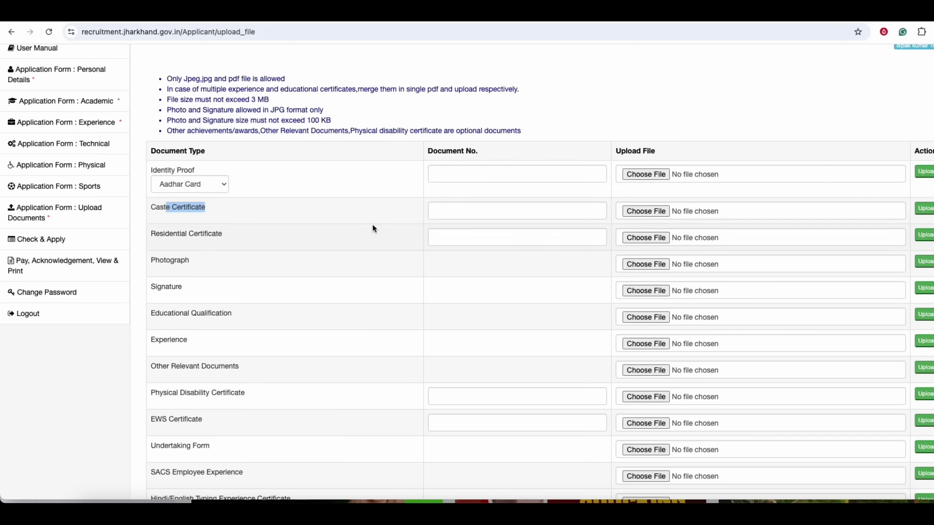
{"action": "left_click_drag", "start_coordinate": [176, 234], "coordinate": [265, 231]}
{"action": "left_click", "coordinate": [157, 261]}
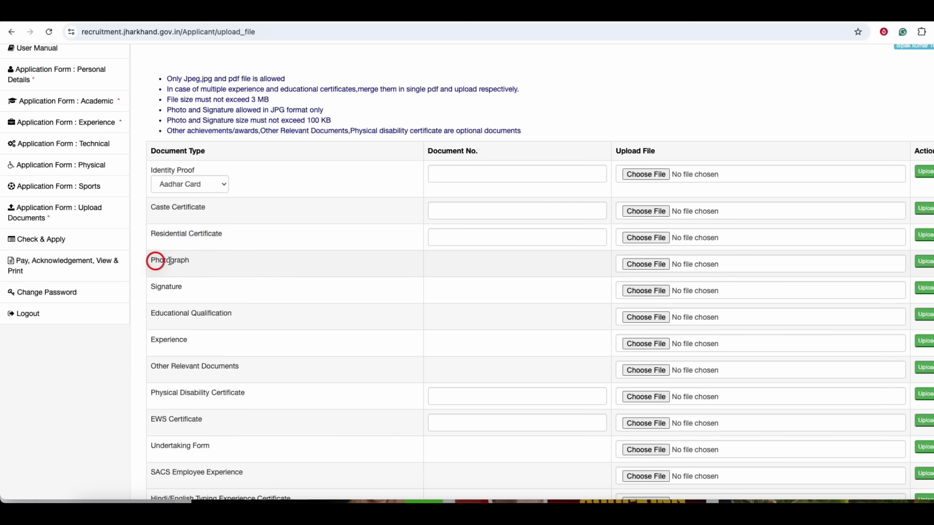
{"action": "left_click_drag", "start_coordinate": [168, 287], "coordinate": [183, 287]}
{"action": "left_click_drag", "start_coordinate": [329, 121], "coordinate": [202, 121]}
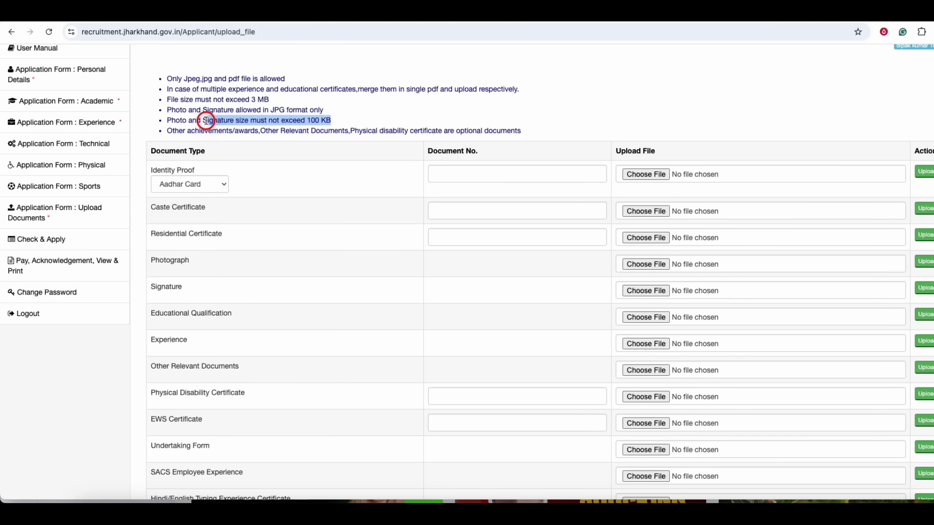
{"action": "left_click", "coordinate": [220, 121]}
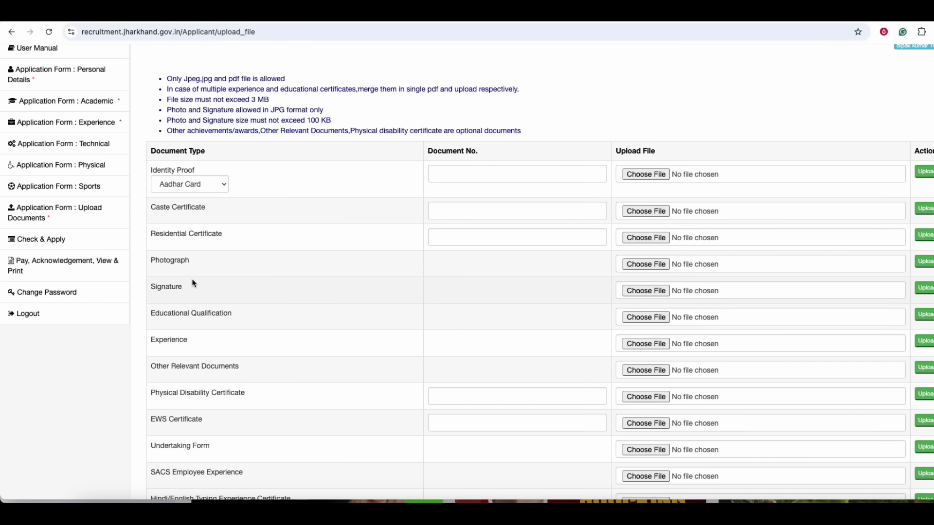
Step: Review the remaining upload entries, from educational qualification and disability certificate through EWS, typing experience and Jharkhand domicile certificates
{"action": "scroll", "coordinate": [242, 279], "scroll_direction": "down", "scroll_amount": 2}
{"action": "left_click_drag", "start_coordinate": [181, 264], "coordinate": [218, 267]}
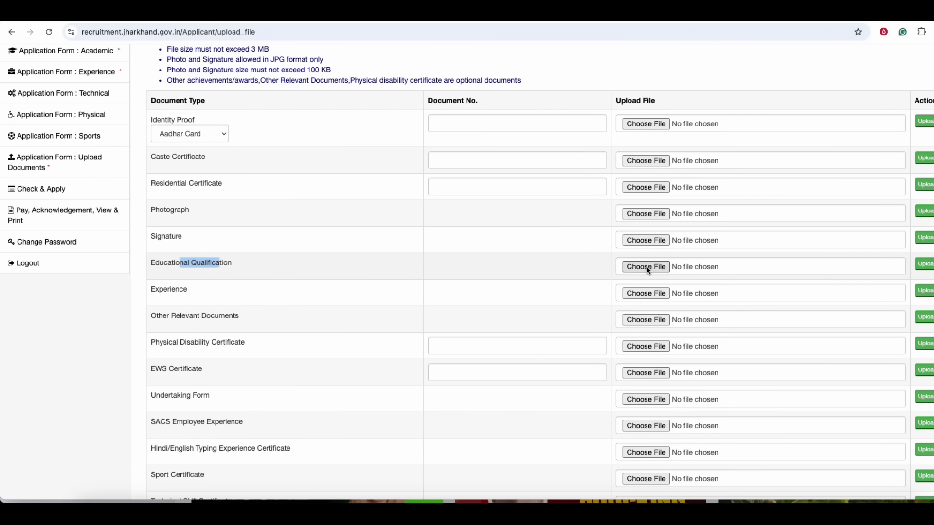
{"action": "left_click_drag", "start_coordinate": [163, 290], "coordinate": [239, 269]}
{"action": "scroll", "coordinate": [383, 290], "scroll_direction": "down", "scroll_amount": 3}
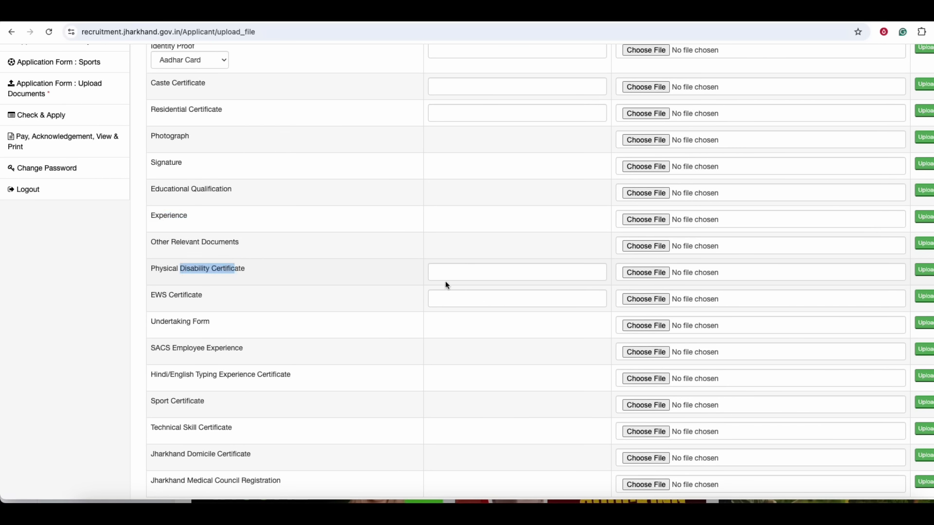
{"action": "scroll", "coordinate": [446, 282], "scroll_direction": "down", "scroll_amount": 2}
{"action": "left_click_drag", "start_coordinate": [163, 256], "coordinate": [189, 256]}
{"action": "left_click", "coordinate": [449, 267]}
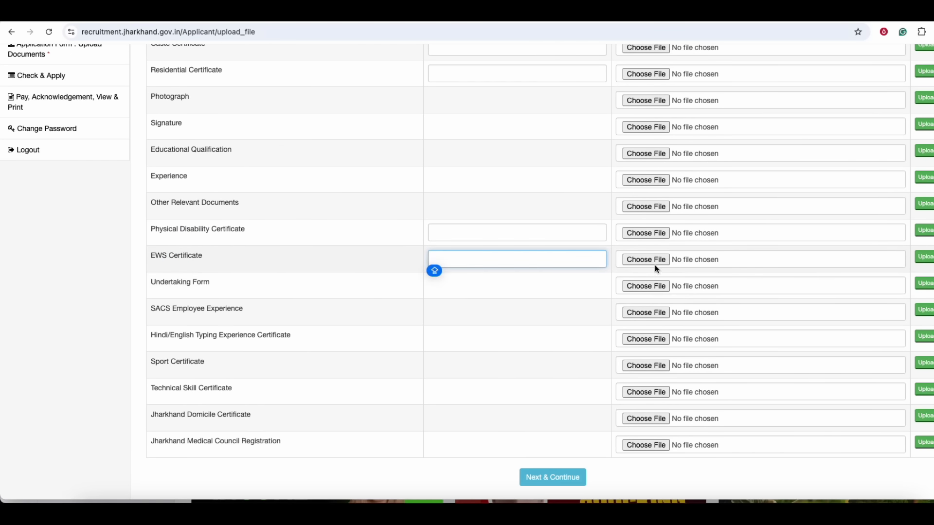
{"action": "left_click_drag", "start_coordinate": [167, 256], "coordinate": [194, 256]}
{"action": "left_click", "coordinate": [194, 256]}
{"action": "left_click_drag", "start_coordinate": [195, 339], "coordinate": [285, 338]}
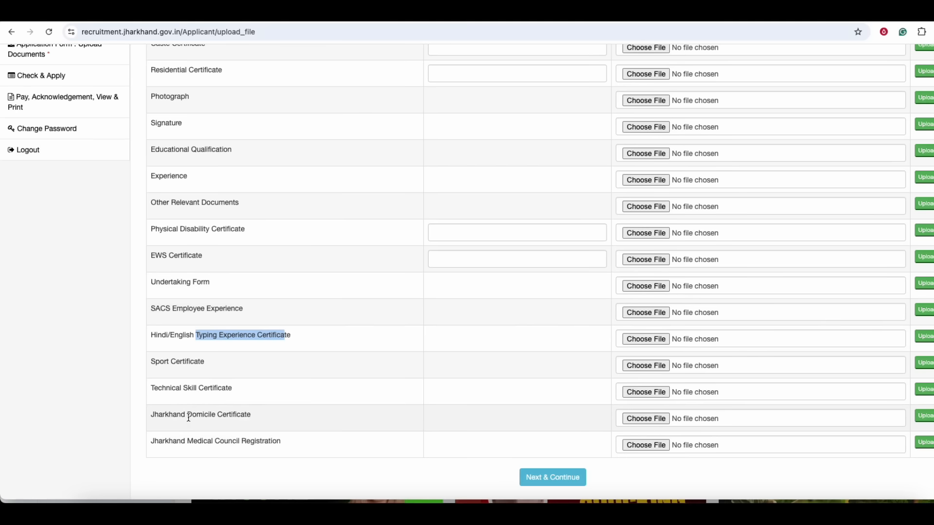
{"action": "left_click_drag", "start_coordinate": [187, 415], "coordinate": [251, 415]}
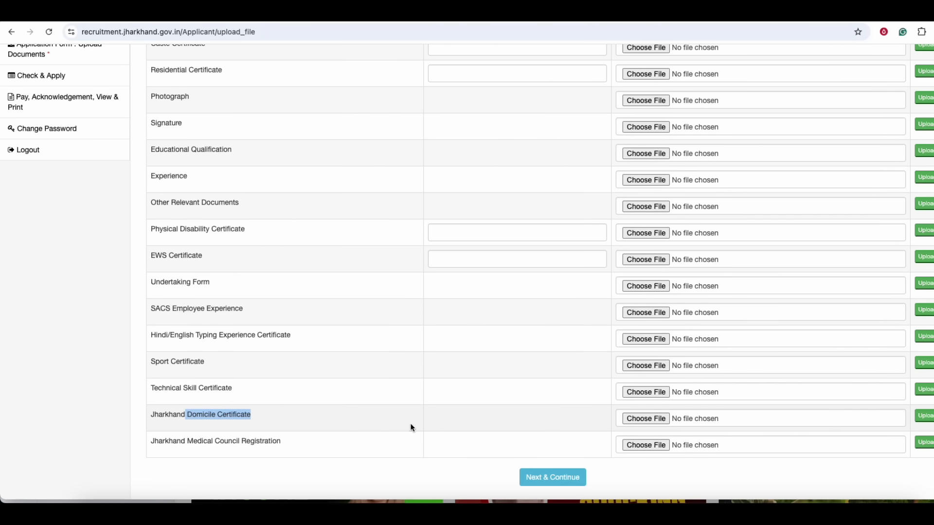
{"action": "scroll", "coordinate": [346, 374], "scroll_direction": "up", "scroll_amount": 5}
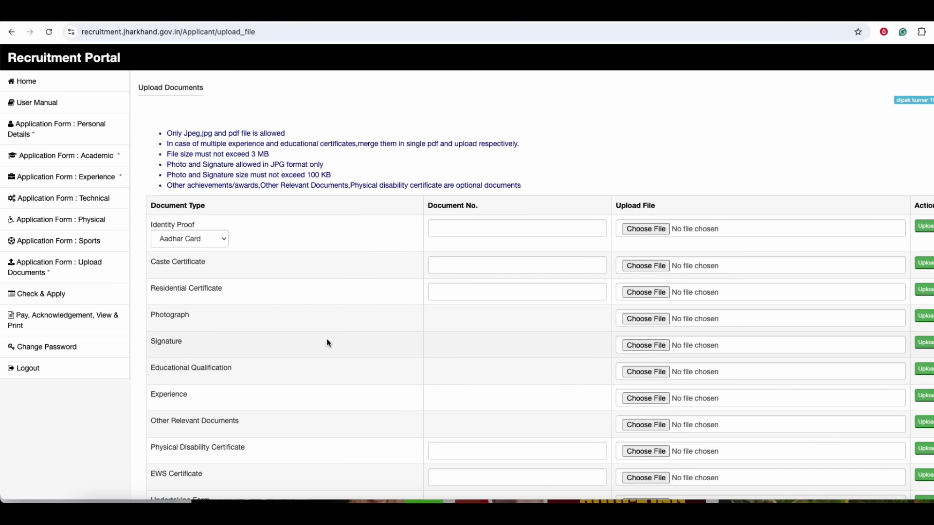
{"action": "scroll", "coordinate": [302, 322], "scroll_direction": "down", "scroll_amount": 3}
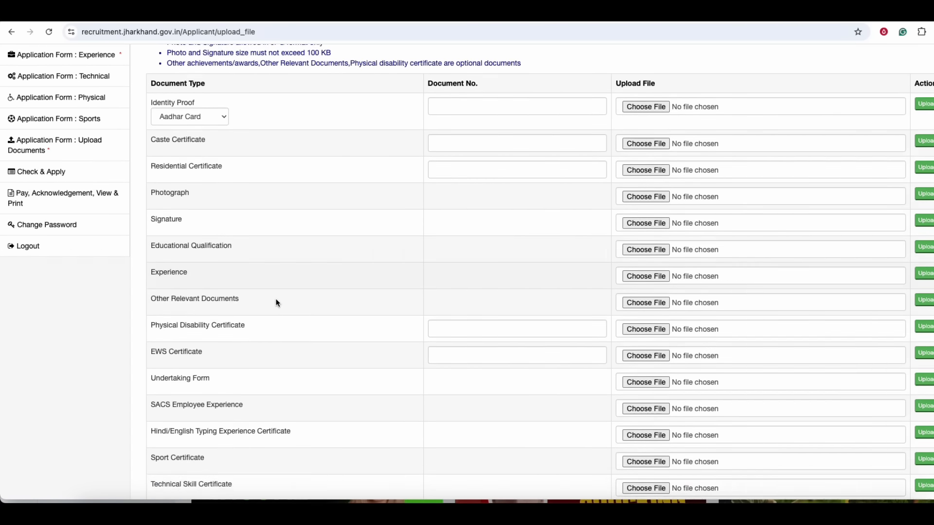
Step: Examine the Experience and Other Relevant Documents entries in the document upload list
{"action": "scroll", "coordinate": [277, 303], "scroll_direction": "down", "scroll_amount": 2}
{"action": "left_click_drag", "start_coordinate": [167, 202], "coordinate": [214, 201]}
{"action": "left_click", "coordinate": [214, 201]}
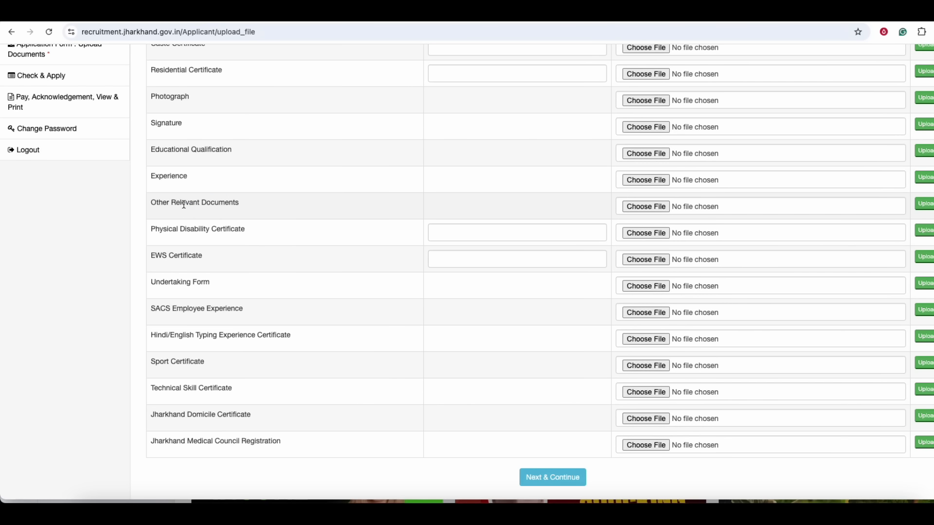
{"action": "left_click_drag", "start_coordinate": [184, 205], "coordinate": [235, 203]}
{"action": "left_click", "coordinate": [234, 203]}
{"action": "left_click_drag", "start_coordinate": [146, 177], "coordinate": [185, 177]}
{"action": "left_click", "coordinate": [185, 177]}
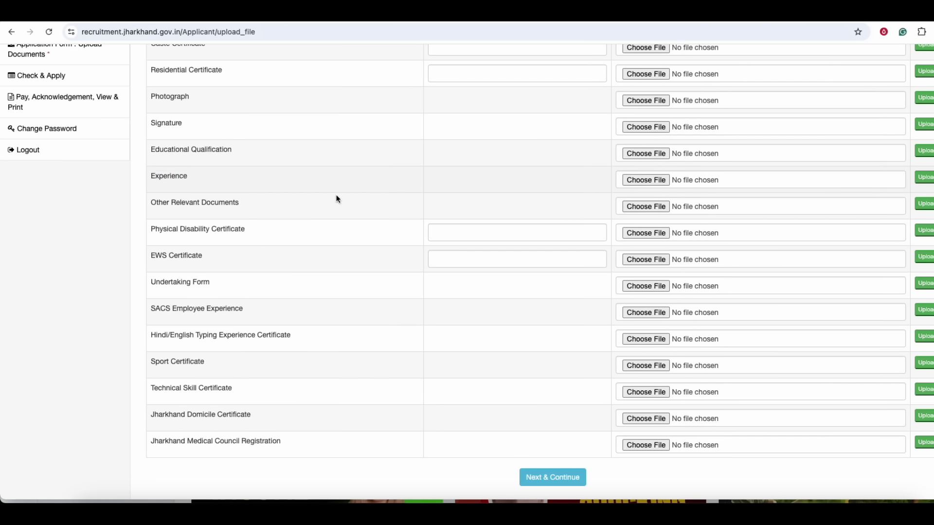
Step: Recheck the residential, caste, educational qualification, EWS, typing experience and Jharkhand domicile certificate entries in the upload list
{"action": "scroll", "coordinate": [171, 191], "scroll_direction": "up", "scroll_amount": 3}
{"action": "left_click_drag", "start_coordinate": [166, 157], "coordinate": [223, 157]}
{"action": "left_click_drag", "start_coordinate": [169, 132], "coordinate": [215, 131]}
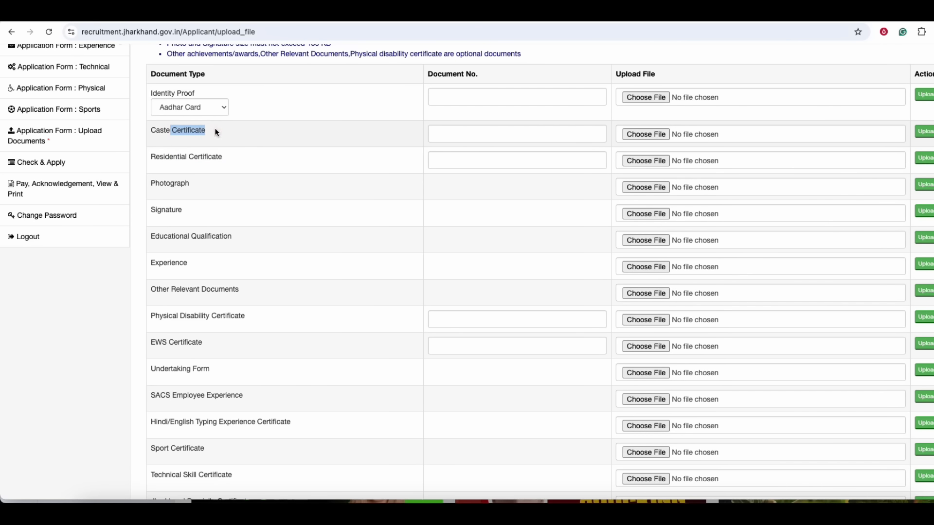
{"action": "left_click_drag", "start_coordinate": [165, 239], "coordinate": [229, 243]}
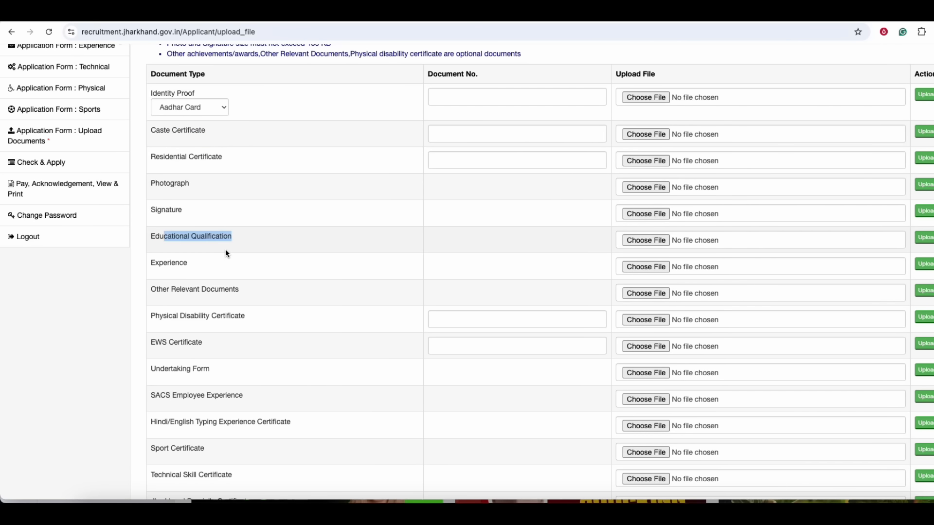
{"action": "scroll", "coordinate": [226, 249], "scroll_direction": "down", "scroll_amount": 3}
{"action": "left_click_drag", "start_coordinate": [164, 258], "coordinate": [201, 257]}
{"action": "left_click", "coordinate": [199, 257]}
{"action": "scroll", "coordinate": [292, 291], "scroll_direction": "down", "scroll_amount": 1}
{"action": "left_click_drag", "start_coordinate": [196, 336], "coordinate": [237, 338]}
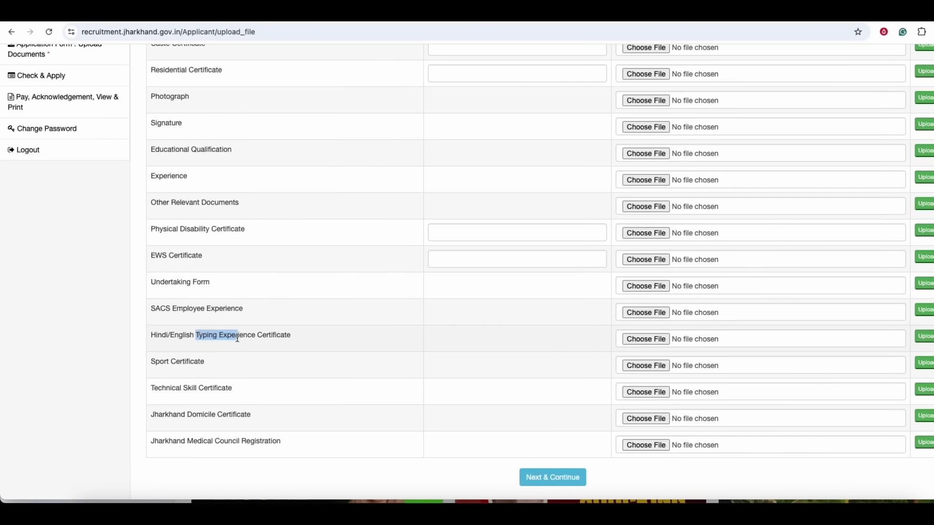
{"action": "left_click_drag", "start_coordinate": [181, 415], "coordinate": [249, 415]}
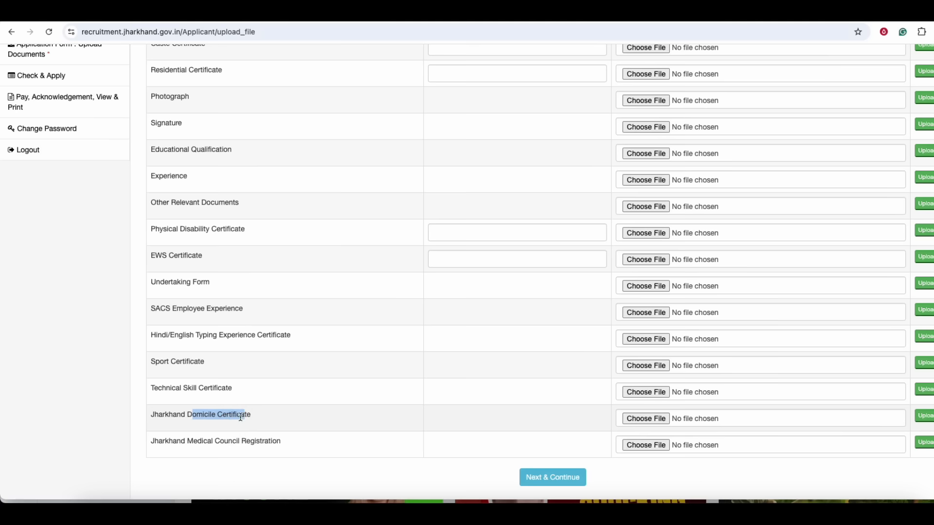
{"action": "left_click", "coordinate": [246, 415]}
Step: Continue from the document uploads to the recruitment list and open the Jharkhand Grih Raksha Vahini, Ranchi recruitment for applying
{"action": "scroll", "coordinate": [752, 255], "scroll_direction": "up", "scroll_amount": 5}
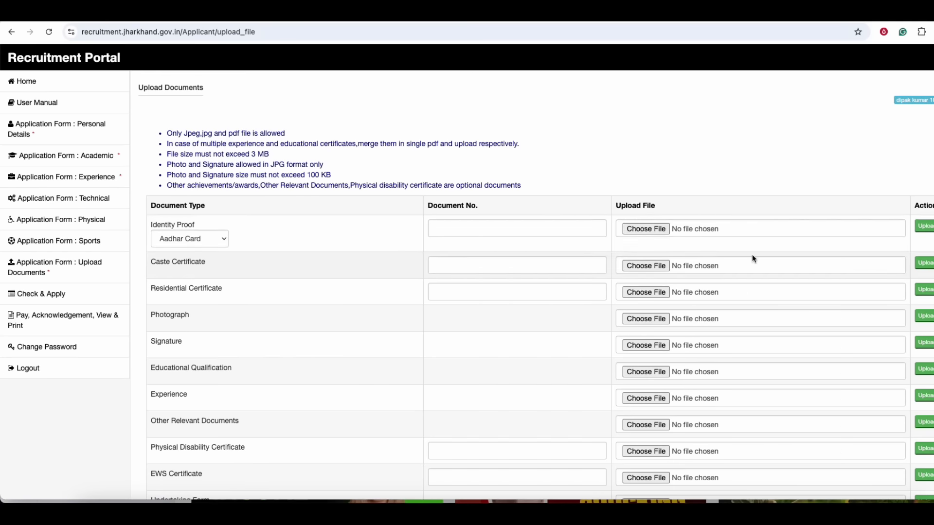
{"action": "scroll", "coordinate": [659, 265], "scroll_direction": "down", "scroll_amount": 5}
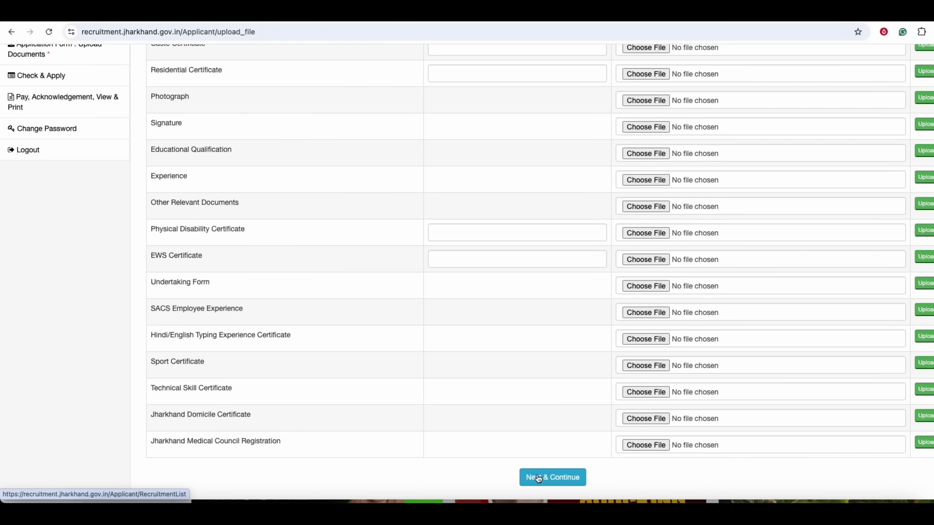
{"action": "left_click", "coordinate": [553, 478]}
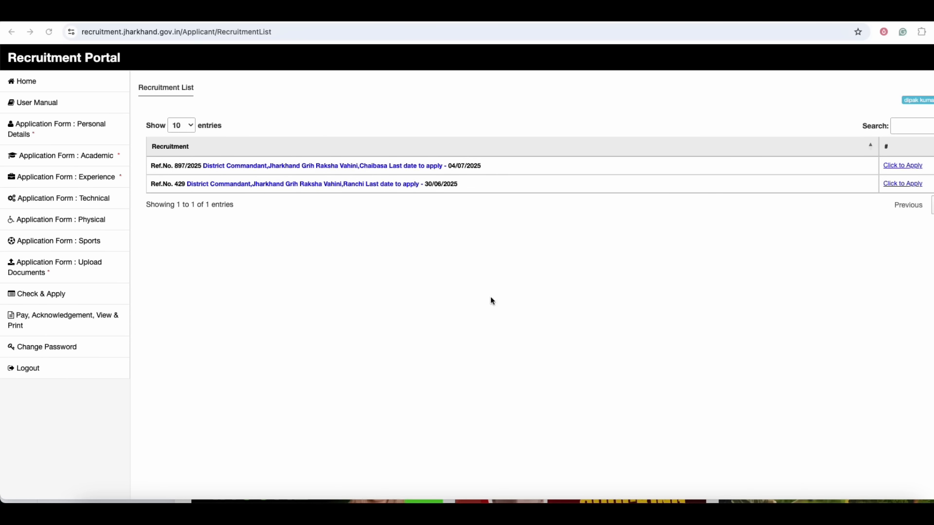
{"action": "left_click", "coordinate": [178, 165]}
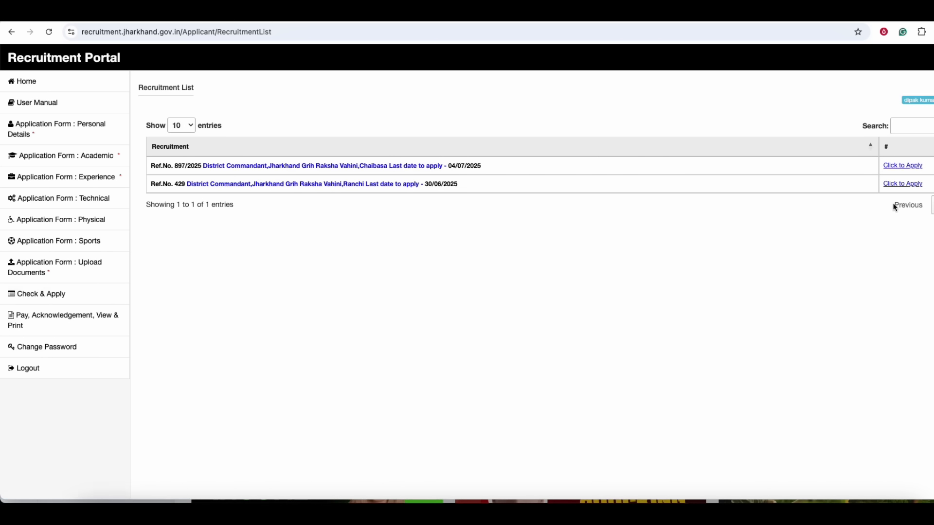
{"action": "left_click", "coordinate": [910, 185]}
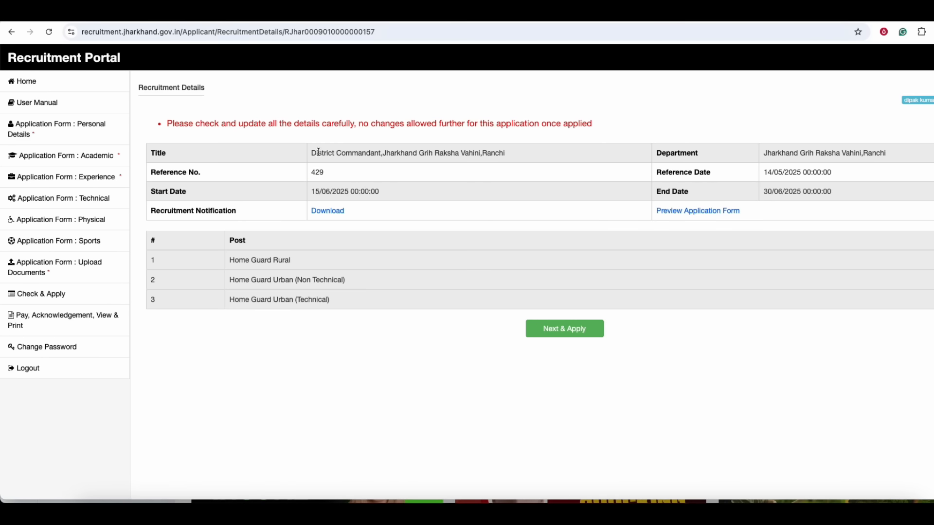
Step: Review the Ranchi recruitment's title, start date, department, notification entry and list of posts
{"action": "left_click_drag", "start_coordinate": [319, 153], "coordinate": [434, 154]}
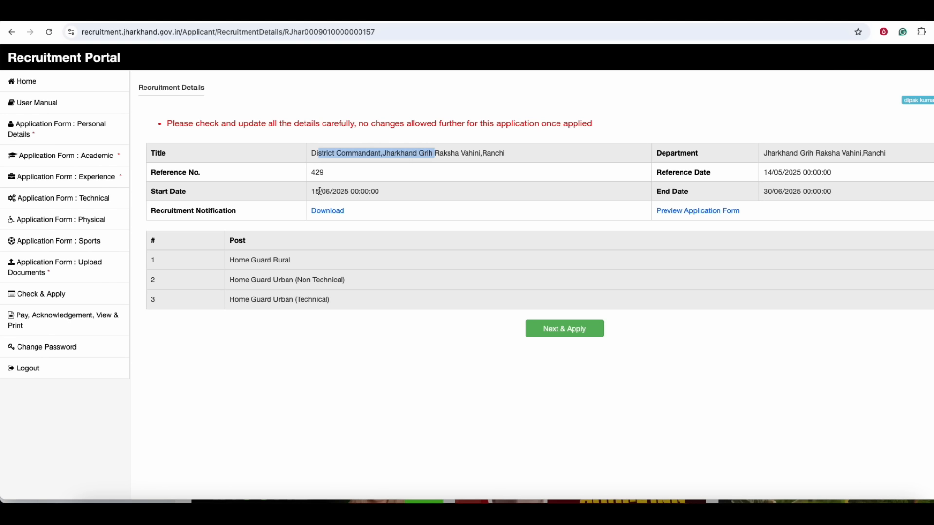
{"action": "left_click_drag", "start_coordinate": [320, 191], "coordinate": [582, 198]}
{"action": "left_click_drag", "start_coordinate": [786, 152], "coordinate": [838, 151]}
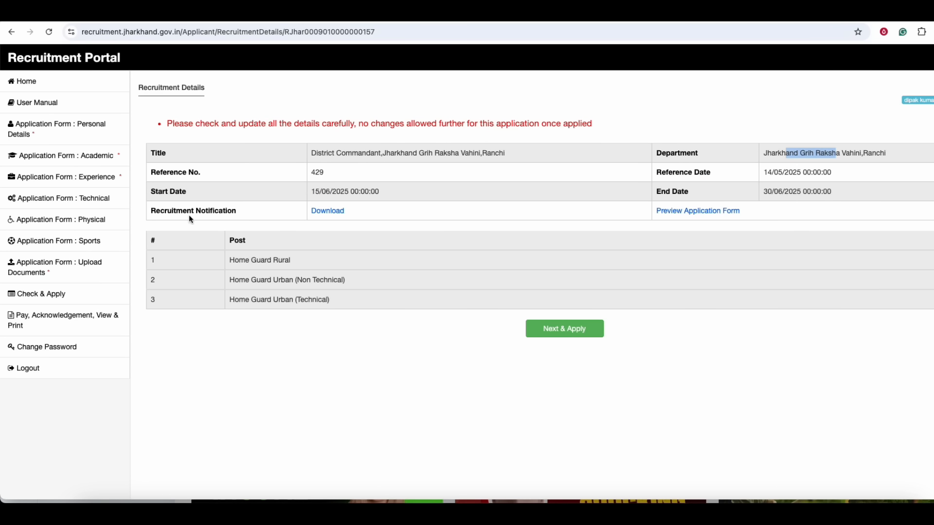
{"action": "left_click_drag", "start_coordinate": [183, 212], "coordinate": [218, 212]}
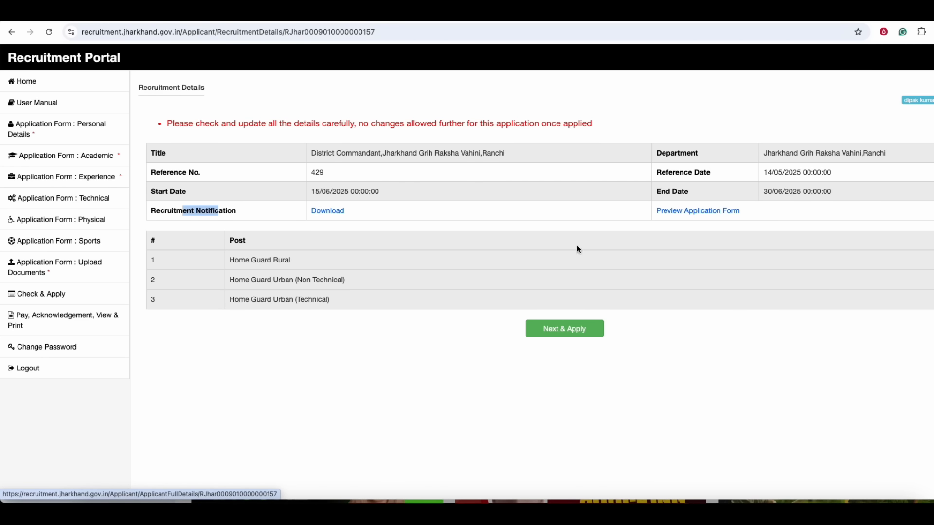
{"action": "double_click", "coordinate": [238, 240]}
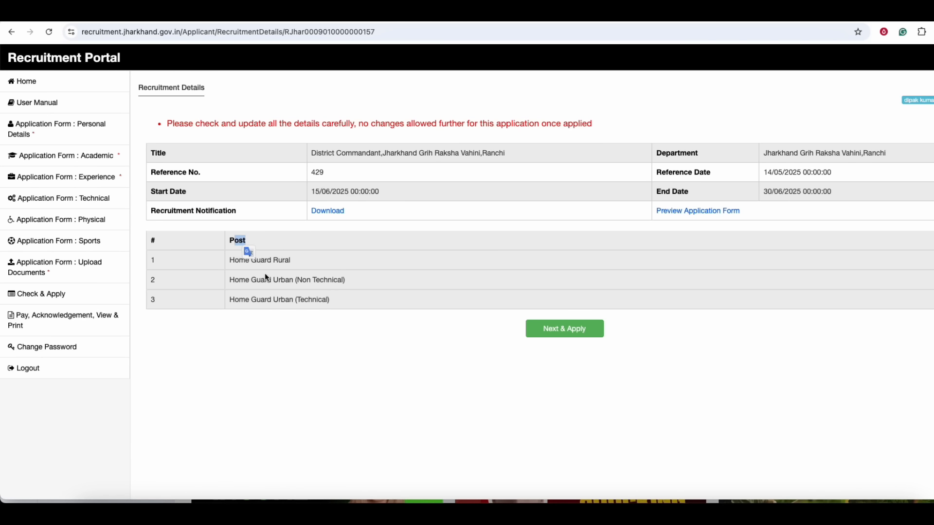
{"action": "left_click", "coordinate": [249, 252]}
{"action": "left_click", "coordinate": [338, 268]}
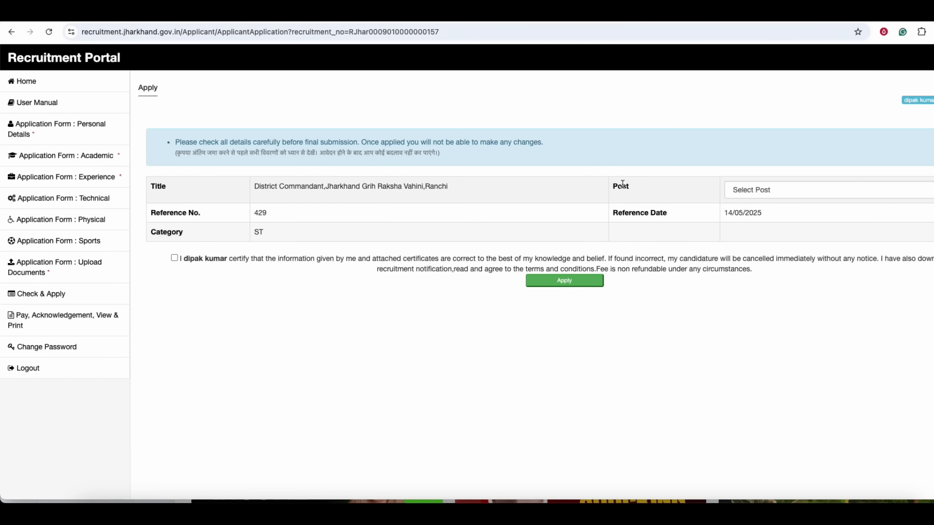
Step: Apply for the Home Guard Rural post, accepting the declaration that the given information is correct
{"action": "left_click", "coordinate": [761, 194]}
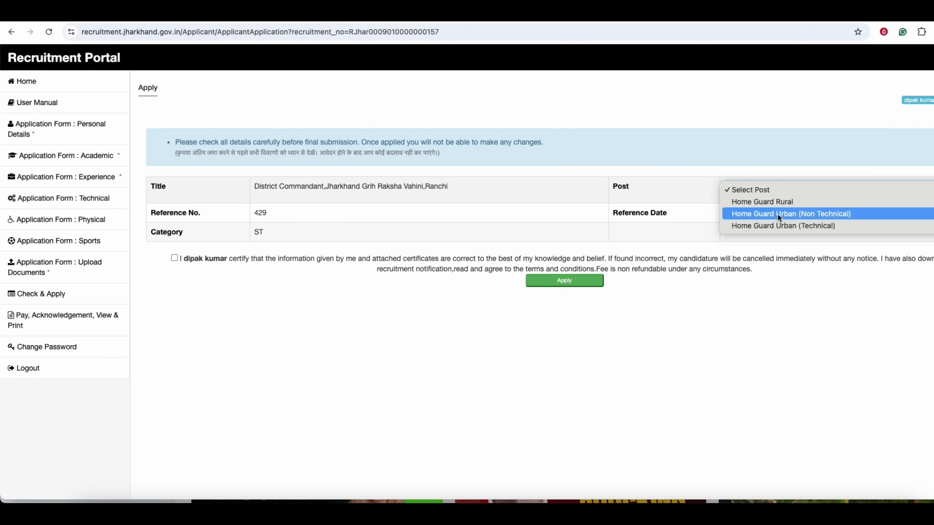
{"action": "left_click", "coordinate": [762, 203]}
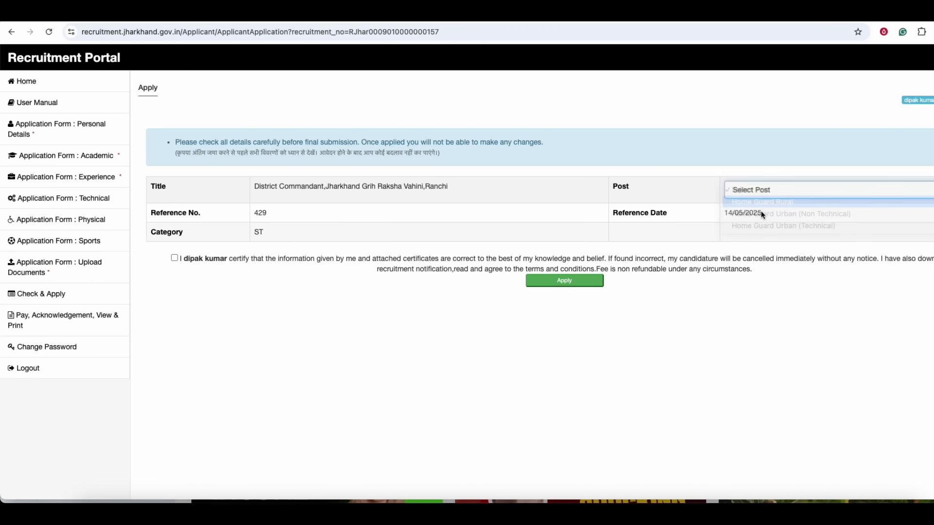
{"action": "left_click", "coordinate": [174, 259]}
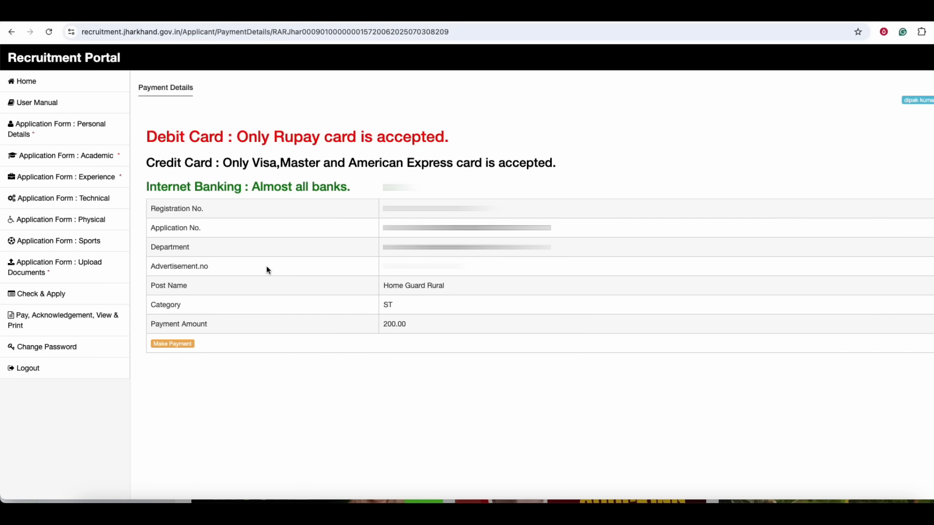
Step: Examine which debit and credit cards are accepted for the application fee
{"action": "left_click_drag", "start_coordinate": [247, 134], "coordinate": [385, 136]}
{"action": "left_click", "coordinate": [412, 138]}
{"action": "left_click_drag", "start_coordinate": [231, 163], "coordinate": [407, 163]}
{"action": "left_click", "coordinate": [508, 163]}
Step: Proceed to the application fee payment and check the Net Banking and Credit / Debit Cards methods
{"action": "left_click", "coordinate": [173, 344]}
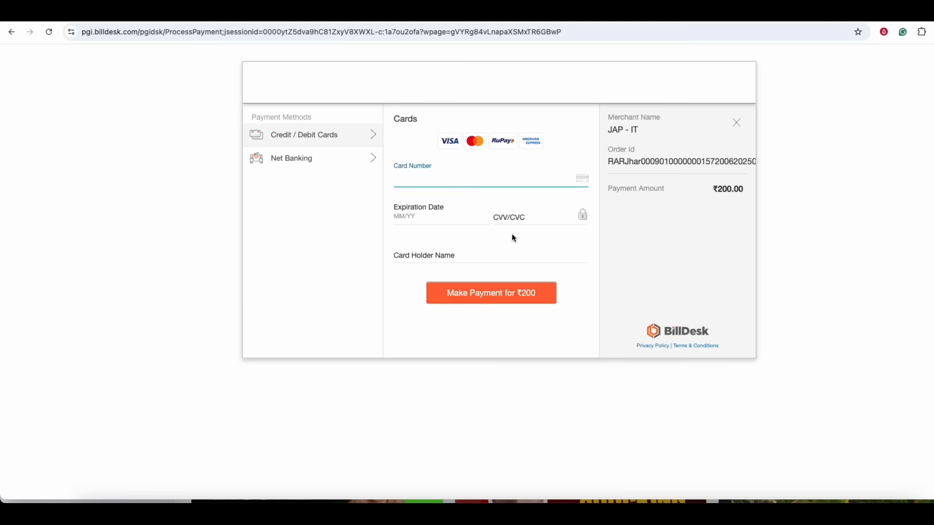
{"action": "left_click", "coordinate": [299, 163]}
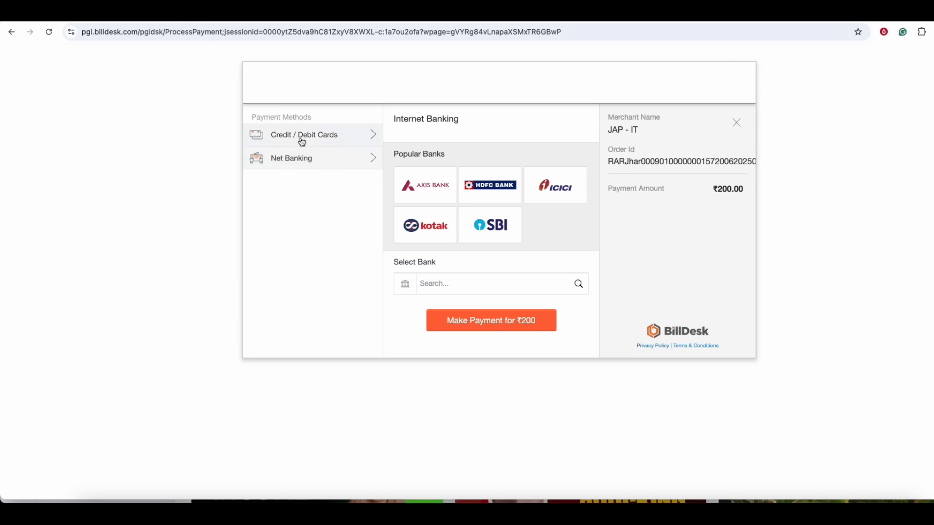
{"action": "left_click", "coordinate": [302, 142]}
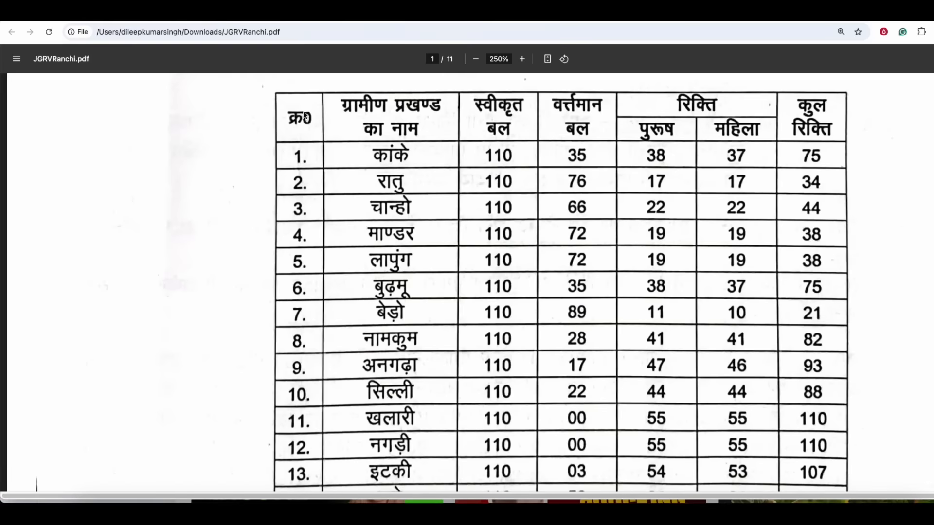
Step: Read the residence, age limit and educational qualification requirements in the JGRVRanchi.pdf notification
{"action": "scroll", "coordinate": [495, 249], "scroll_direction": "down", "scroll_amount": 20}
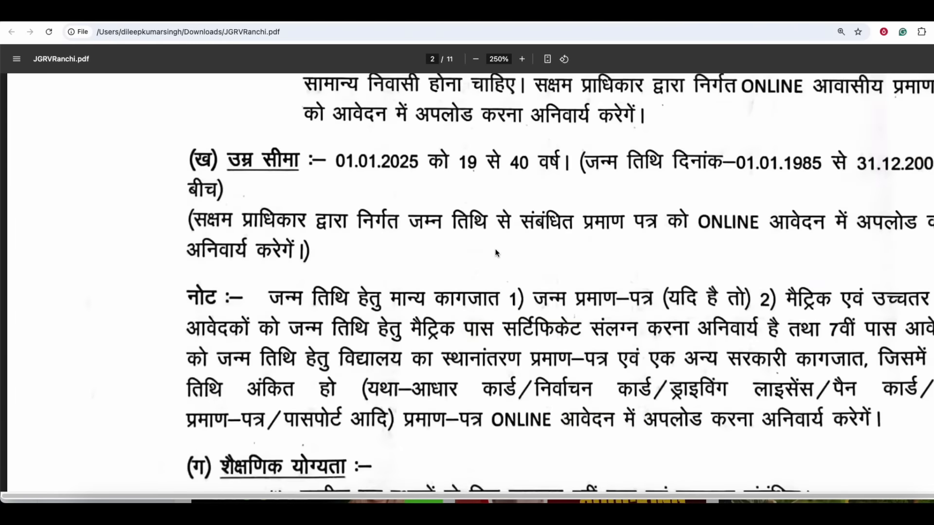
{"action": "scroll", "coordinate": [496, 253], "scroll_direction": "up", "scroll_amount": 20}
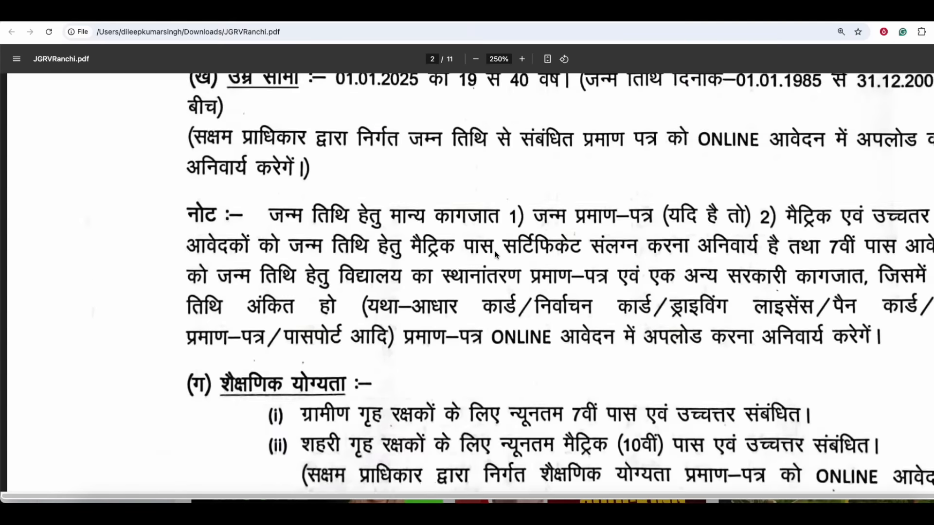
{"action": "scroll", "coordinate": [496, 254], "scroll_direction": "up", "scroll_amount": 10}
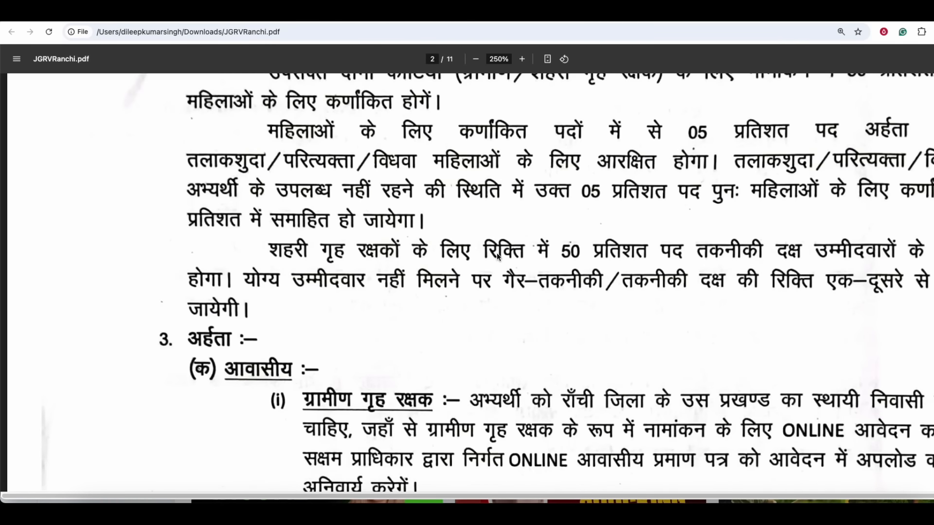
{"action": "scroll", "coordinate": [497, 255], "scroll_direction": "up", "scroll_amount": 8}
{"action": "scroll", "coordinate": [497, 255], "scroll_direction": "down", "scroll_amount": 20}
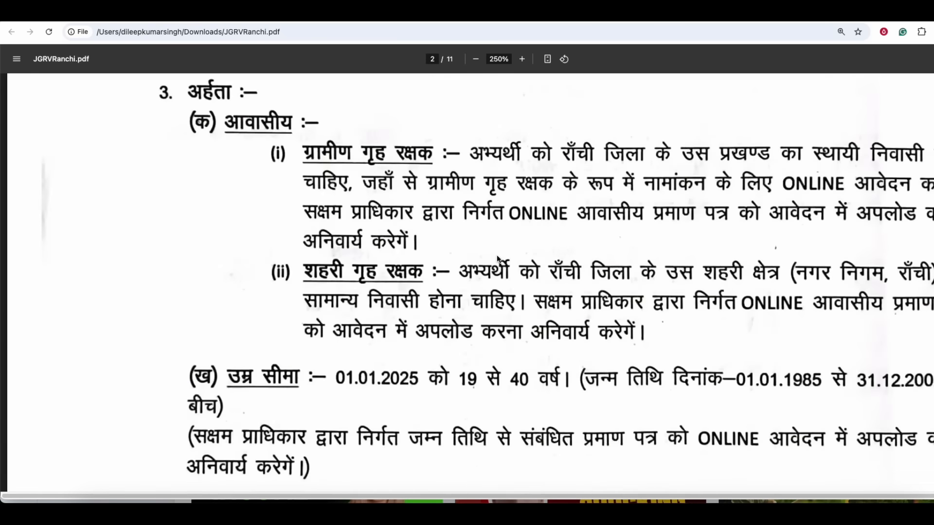
{"action": "scroll", "coordinate": [497, 255], "scroll_direction": "down", "scroll_amount": 3}
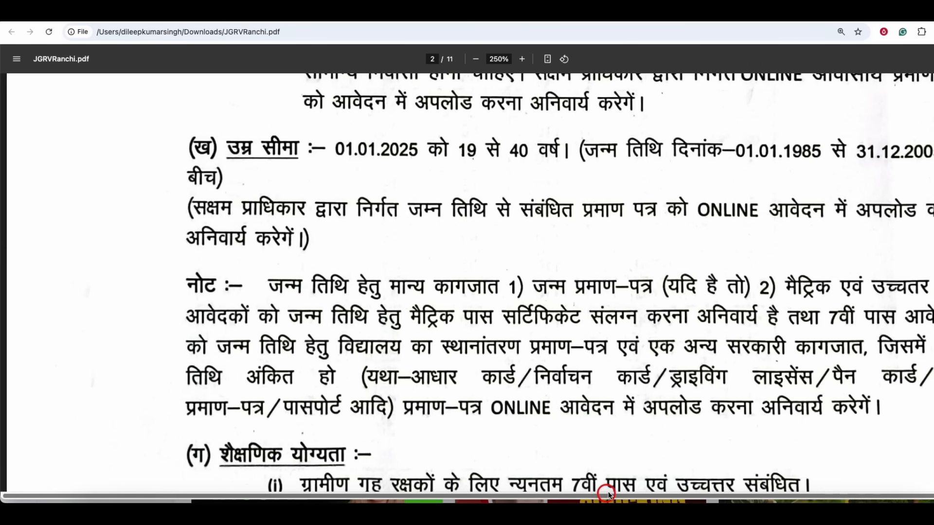
{"action": "scroll", "coordinate": [598, 389], "scroll_direction": "right", "scroll_amount": 2}
{"action": "scroll", "coordinate": [515, 305], "scroll_direction": "down", "scroll_amount": 20}
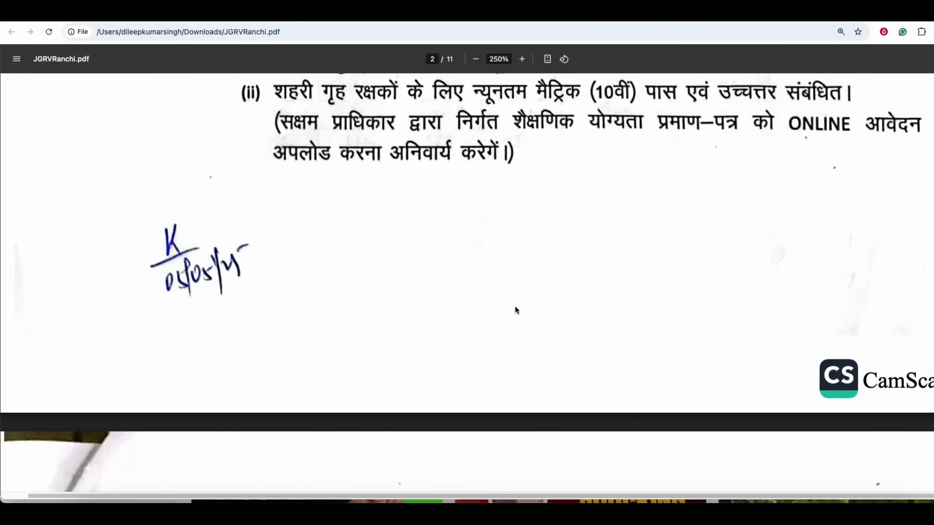
Step: Read the notification's physical standards, technical proficiency rules and physical test scoring for rural and urban home guards
{"action": "scroll", "coordinate": [515, 306], "scroll_direction": "down", "scroll_amount": 5}
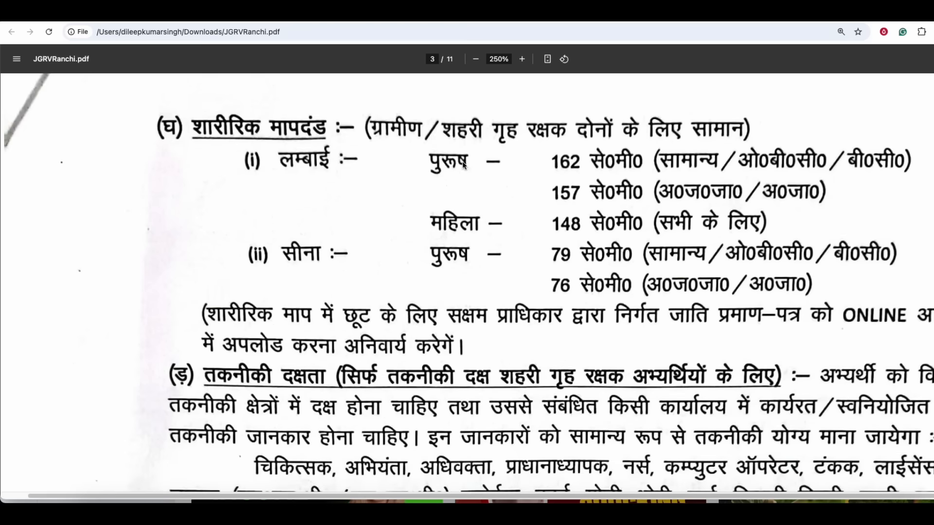
{"action": "scroll", "coordinate": [487, 225], "scroll_direction": "down", "scroll_amount": 3}
{"action": "scroll", "coordinate": [488, 226], "scroll_direction": "down", "scroll_amount": 10}
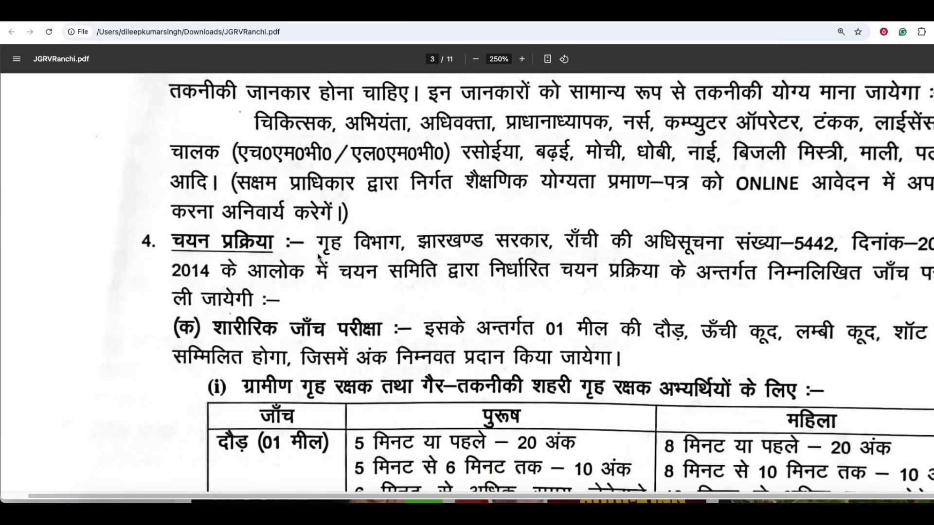
{"action": "scroll", "coordinate": [318, 257], "scroll_direction": "down", "scroll_amount": 4}
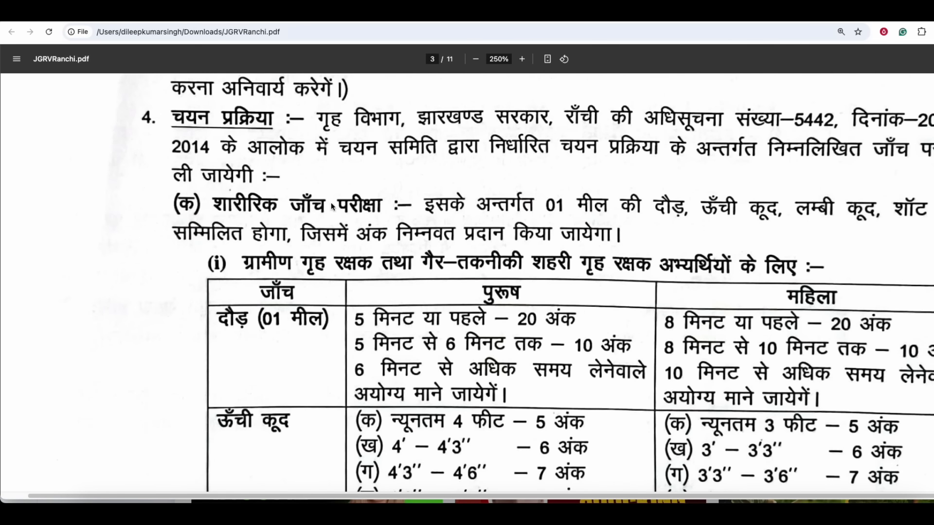
{"action": "scroll", "coordinate": [504, 258], "scroll_direction": "down", "scroll_amount": 6}
{"action": "scroll", "coordinate": [506, 261], "scroll_direction": "down", "scroll_amount": 15}
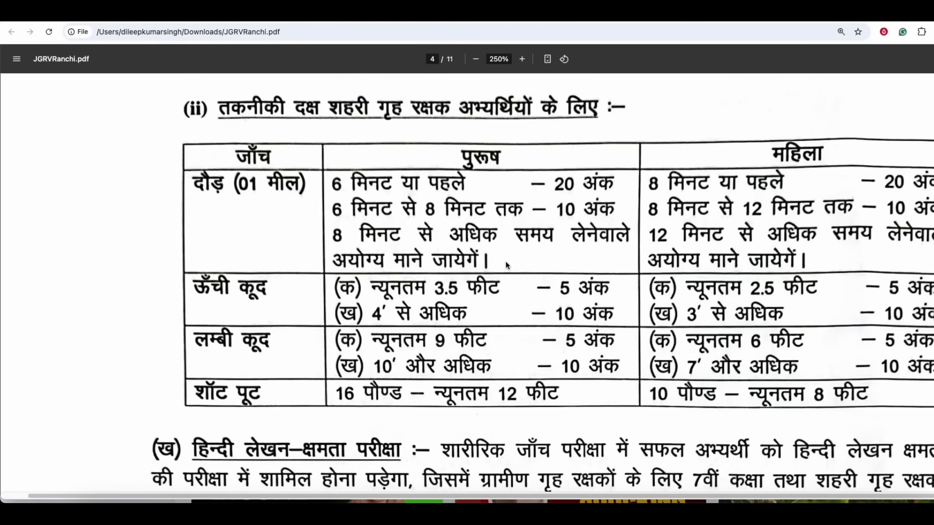
Step: Read the Ranchi notification's Hindi writing and technical tests, merit selection, sports and government-servant marks, and online application submission rules
{"action": "scroll", "coordinate": [398, 330], "scroll_direction": "down", "scroll_amount": 8}
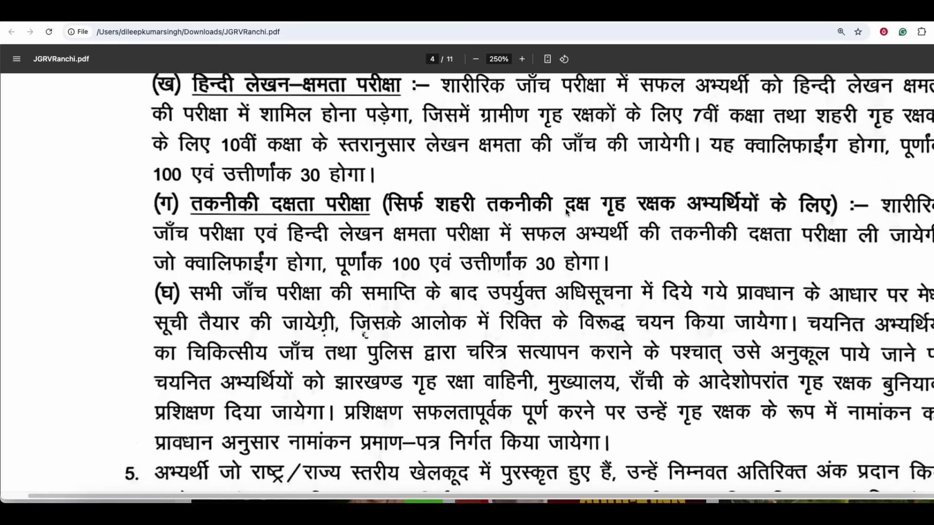
{"action": "scroll", "coordinate": [556, 202], "scroll_direction": "down", "scroll_amount": 10}
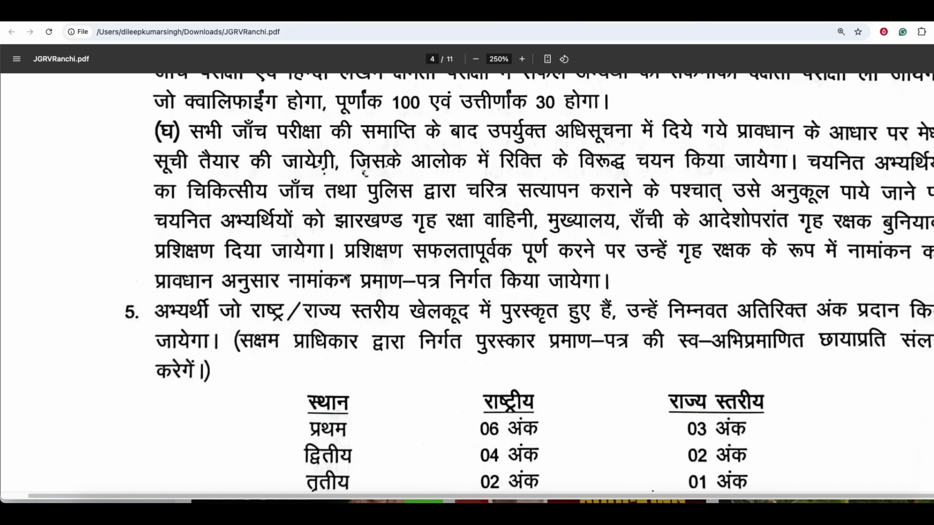
{"action": "scroll", "coordinate": [435, 263], "scroll_direction": "down", "scroll_amount": 15}
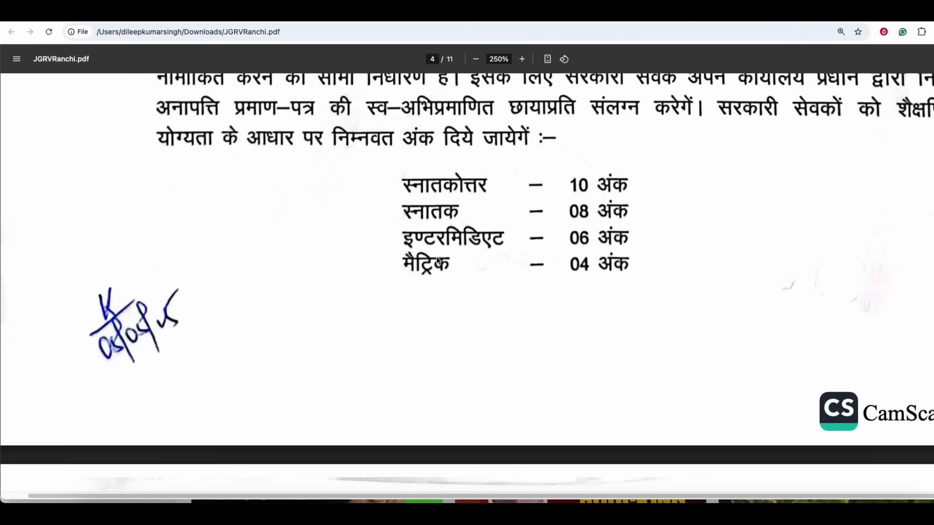
{"action": "scroll", "coordinate": [436, 256], "scroll_direction": "up", "scroll_amount": 5}
{"action": "scroll", "coordinate": [443, 258], "scroll_direction": "up", "scroll_amount": 2}
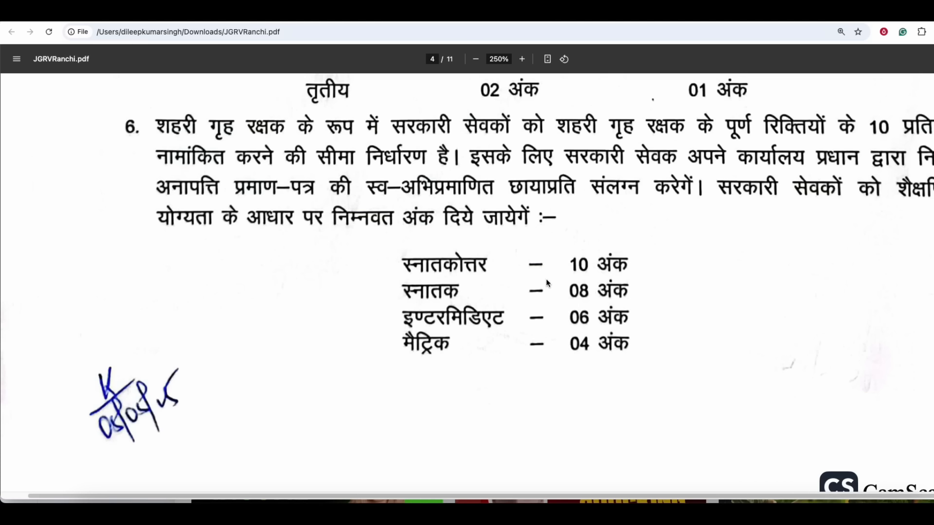
{"action": "scroll", "coordinate": [546, 281], "scroll_direction": "down", "scroll_amount": 15}
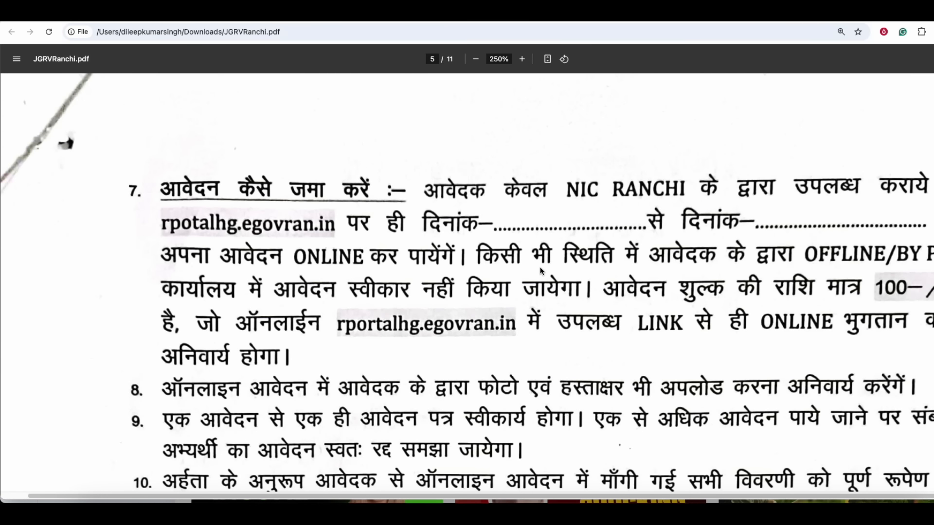
{"action": "scroll", "coordinate": [541, 269], "scroll_direction": "down", "scroll_amount": 2}
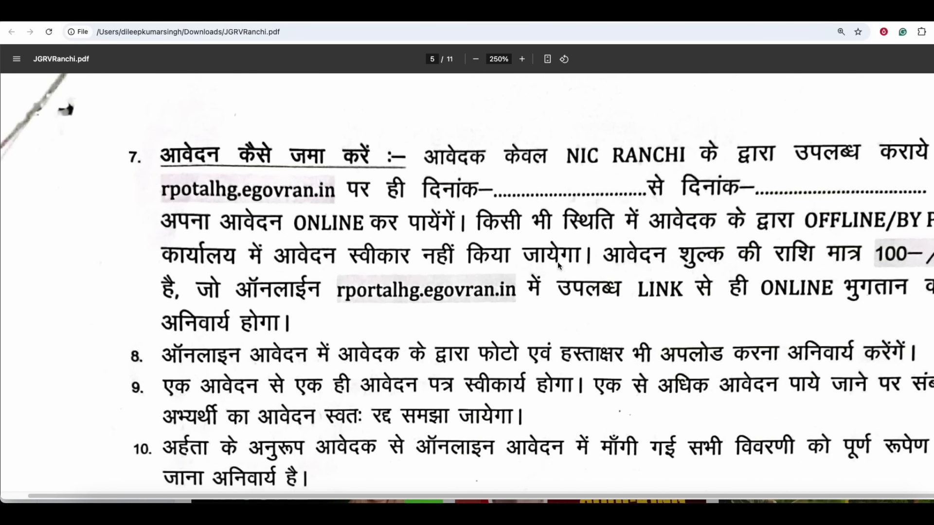
{"action": "scroll", "coordinate": [587, 260], "scroll_direction": "down", "scroll_amount": 20}
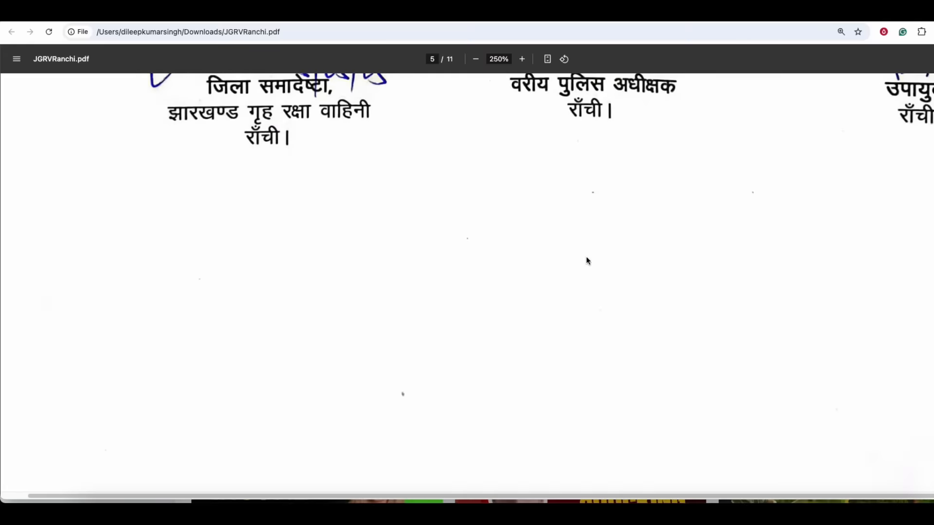
{"action": "scroll", "coordinate": [586, 258], "scroll_direction": "up", "scroll_amount": 20}
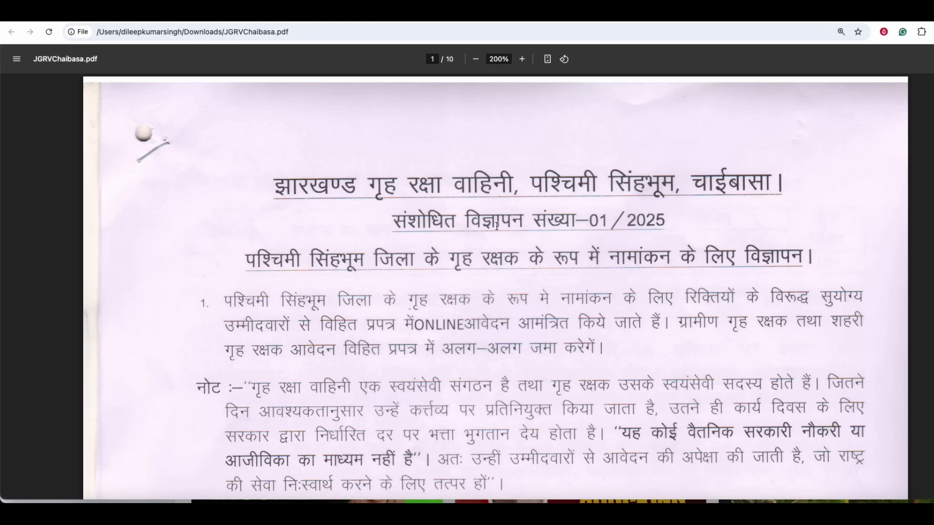
Step: Review the JGRVChaibasa.pdf notification's block-wise vacancies, physical and technical requirements, selection test scoring and sports award marks
{"action": "scroll", "coordinate": [496, 226], "scroll_direction": "down", "scroll_amount": 20}
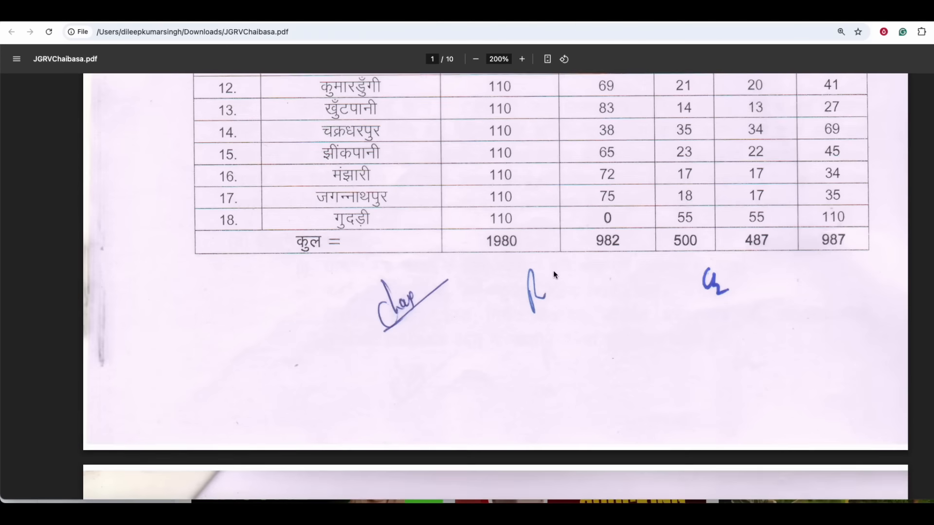
{"action": "scroll", "coordinate": [555, 275], "scroll_direction": "down", "scroll_amount": 15}
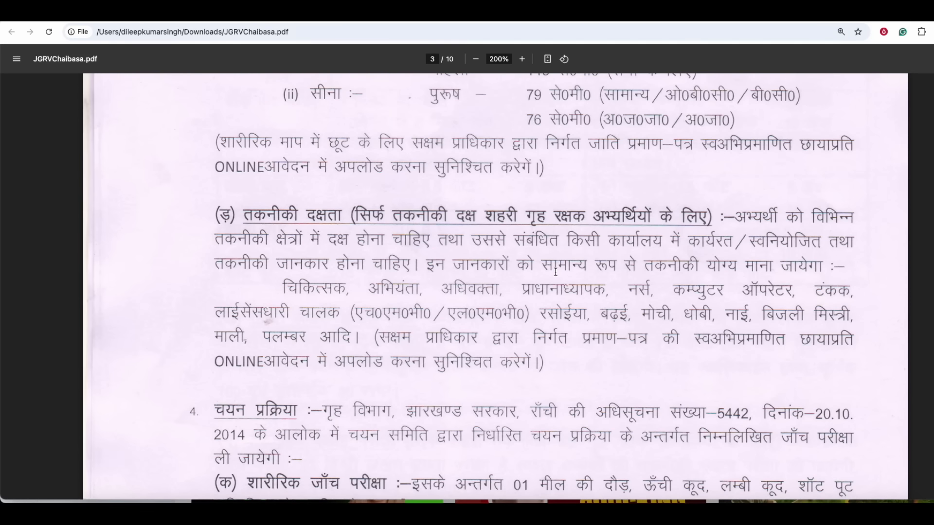
{"action": "scroll", "coordinate": [538, 277], "scroll_direction": "down", "scroll_amount": 10}
{"action": "scroll", "coordinate": [492, 282], "scroll_direction": "down", "scroll_amount": 10}
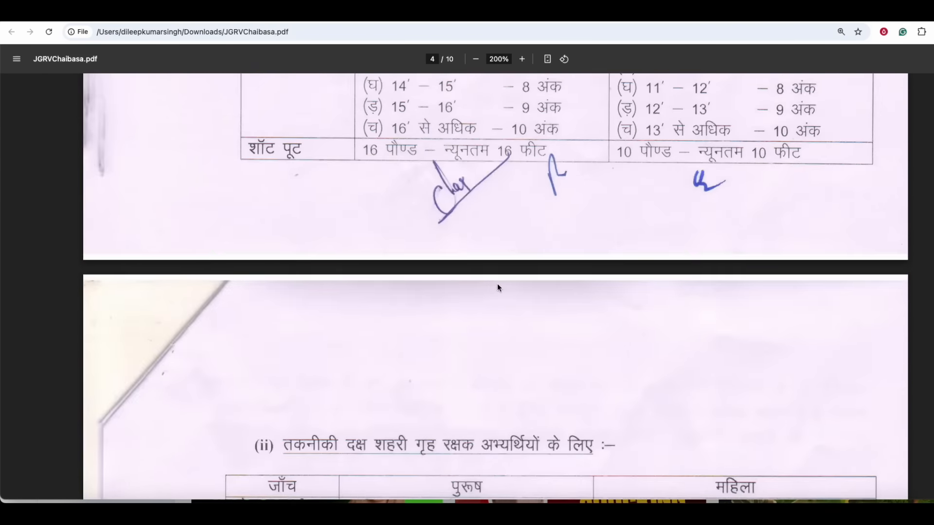
{"action": "scroll", "coordinate": [498, 287], "scroll_direction": "down", "scroll_amount": 15}
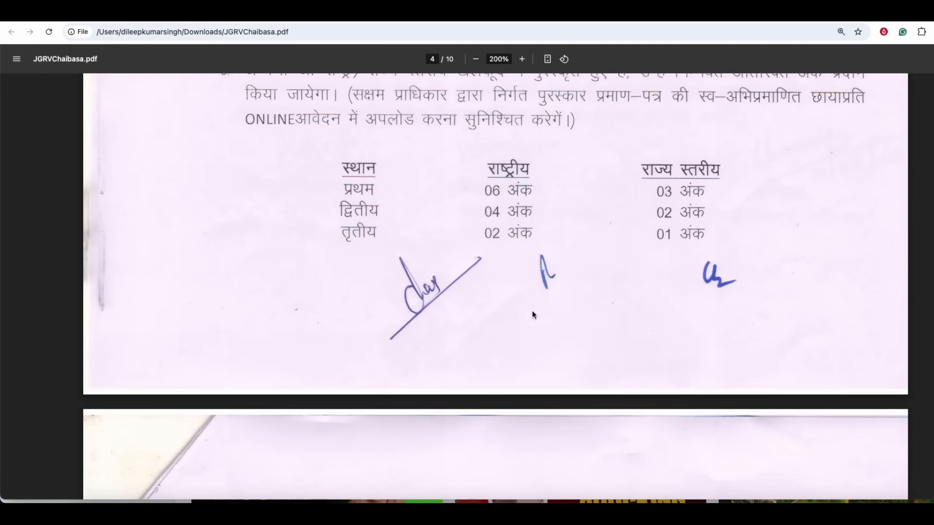